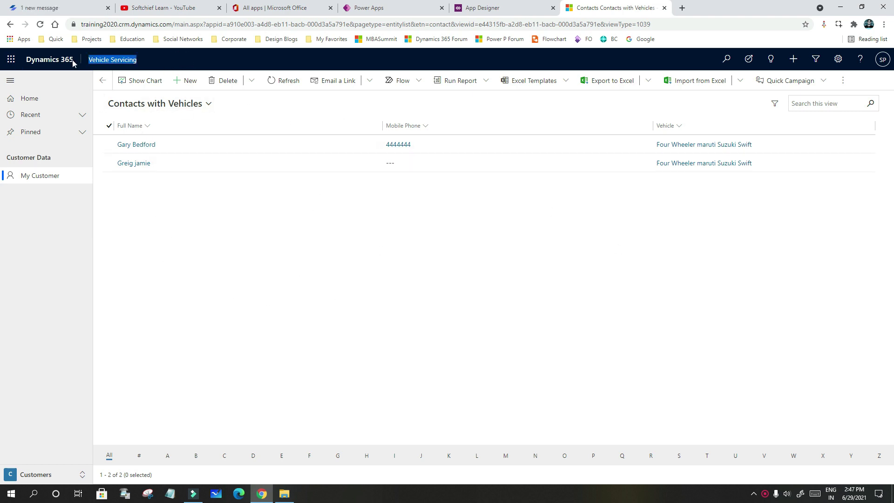
Open New > App in the Vehicle Servicing Management solution to see the app types available
left_click(175, 62)
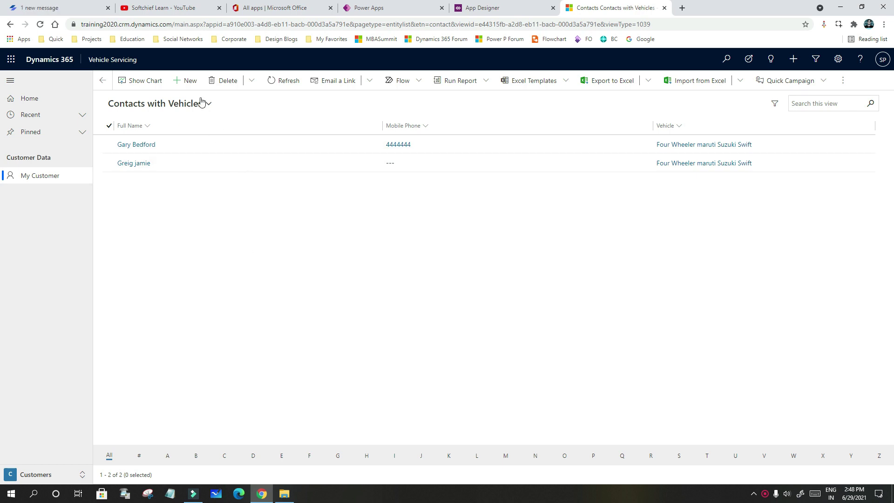
left_click(372, 9)
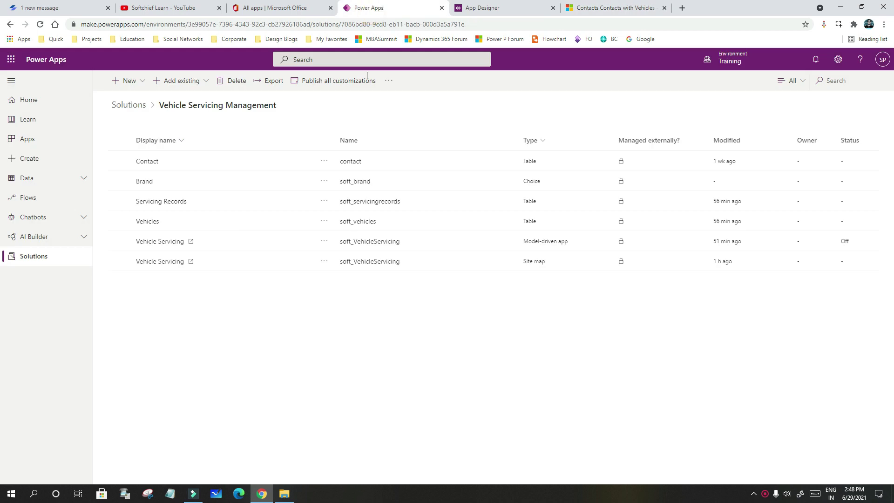
triple_click(175, 104)
left_click(326, 104)
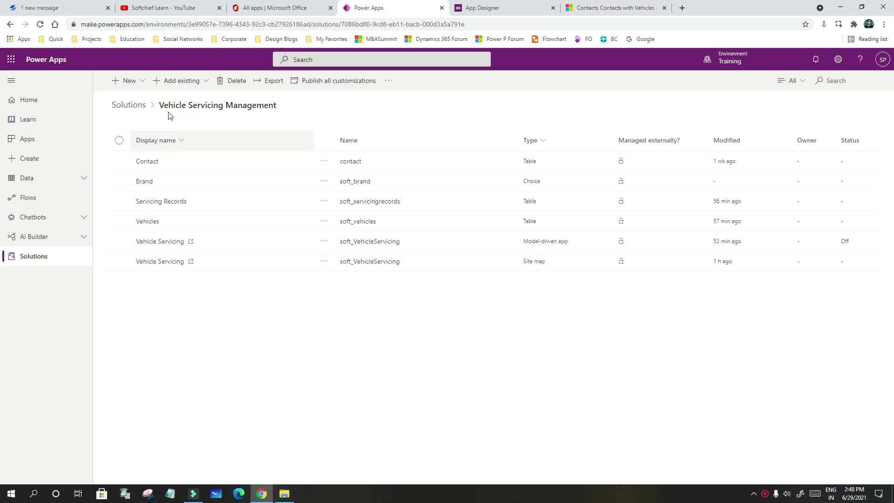
left_click(137, 85)
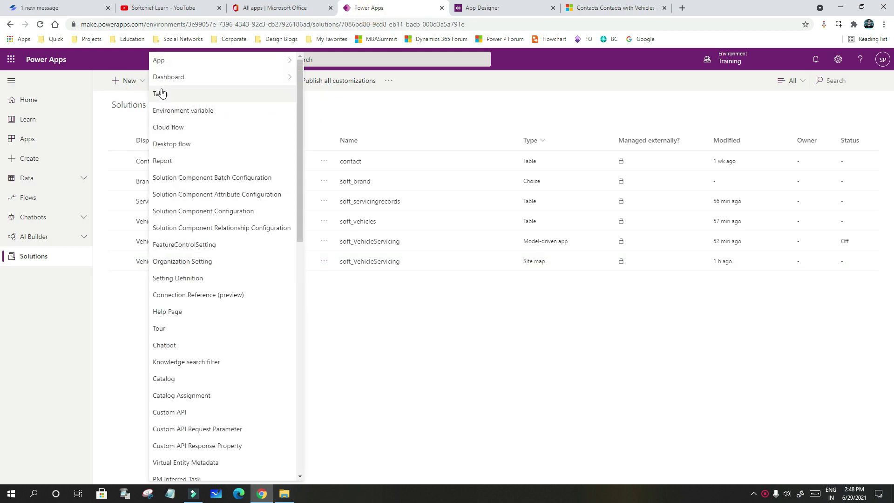
left_click(204, 68)
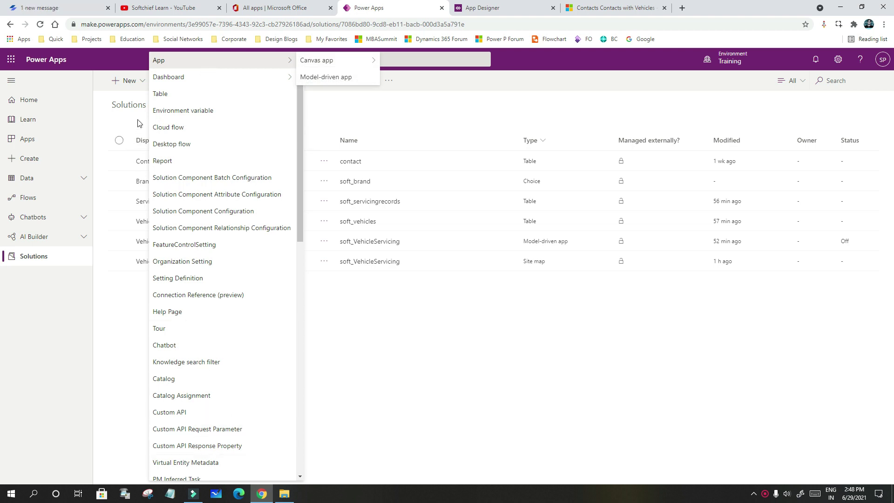
scroll(249, 465, "down", 1)
scroll(245, 478, "down", 3)
scroll(272, 478, "down", 4)
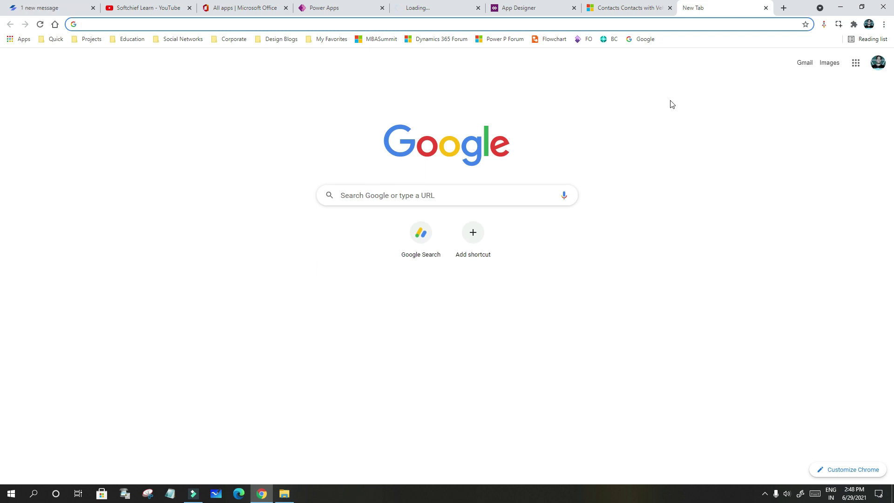
type("w3s")
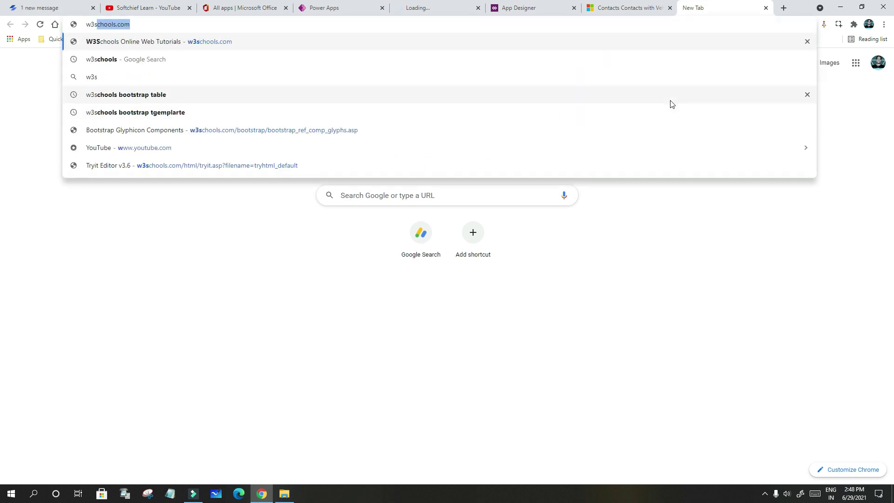
type("vh")
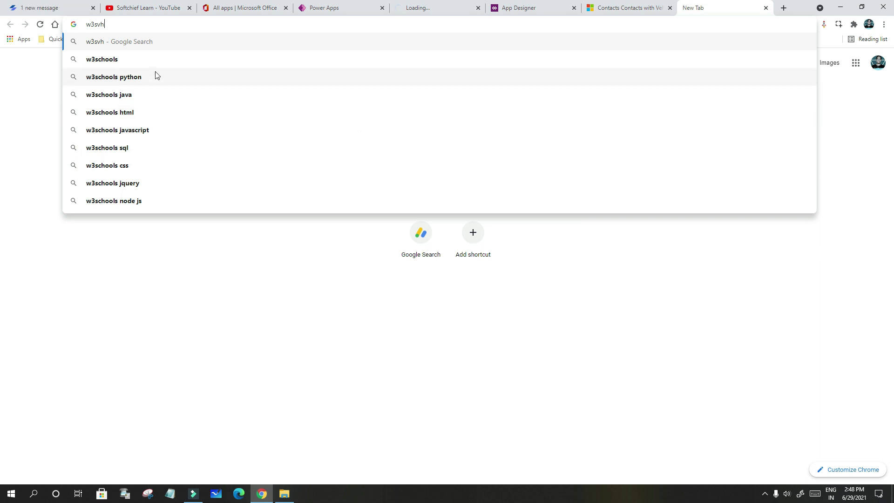
Search Google for w3schools, open w3schools.com and launch the HTML Try it Yourself editor
left_click(132, 61)
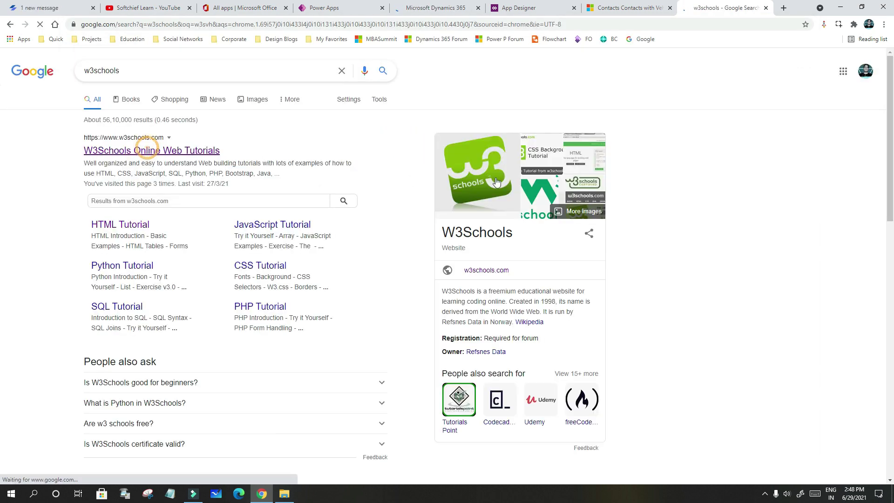
left_click(147, 148)
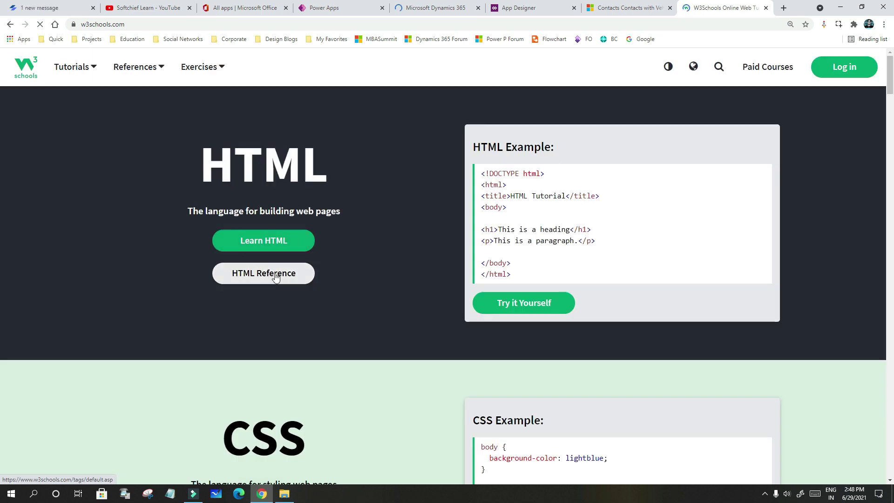
left_click(559, 303)
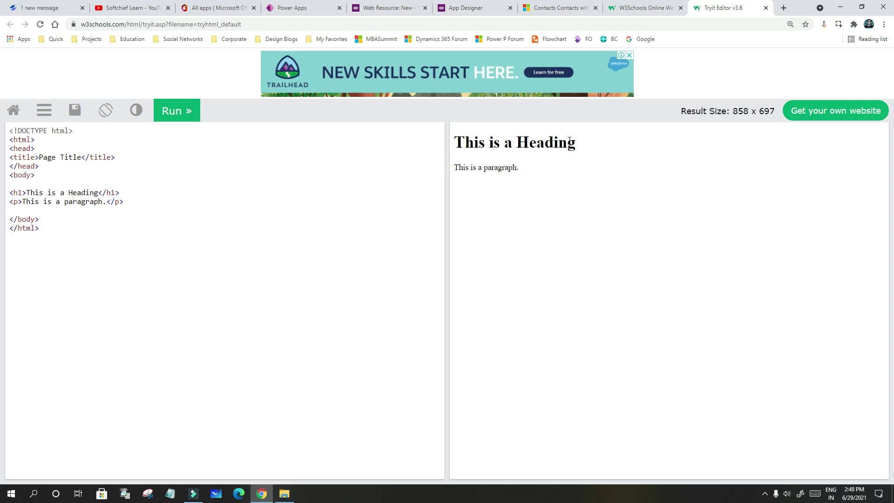
Change the page <title> text to 'Service Booking App' and rerun the preview
mouse_move(593, 138)
left_mouse_down()
mouse_move(482, 141)
mouse_move(451, 180)
mouse_move(530, 178)
left_mouse_up()
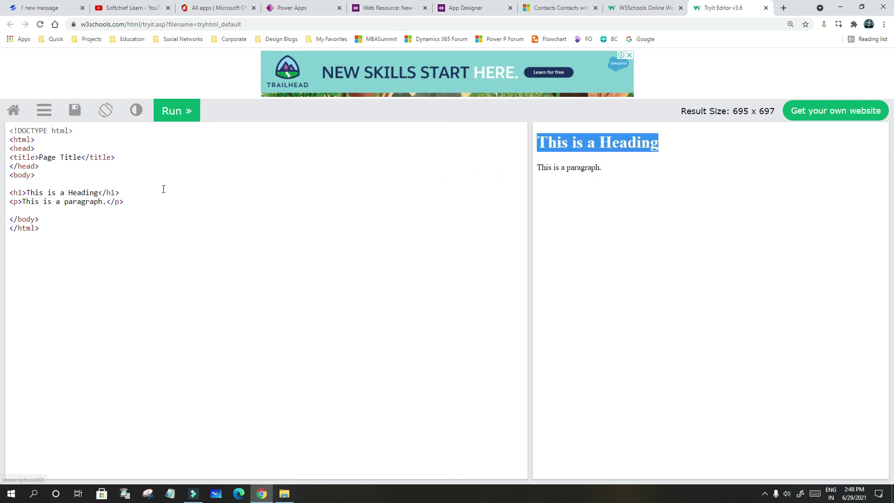
left_click_drag(84, 156, 39, 156)
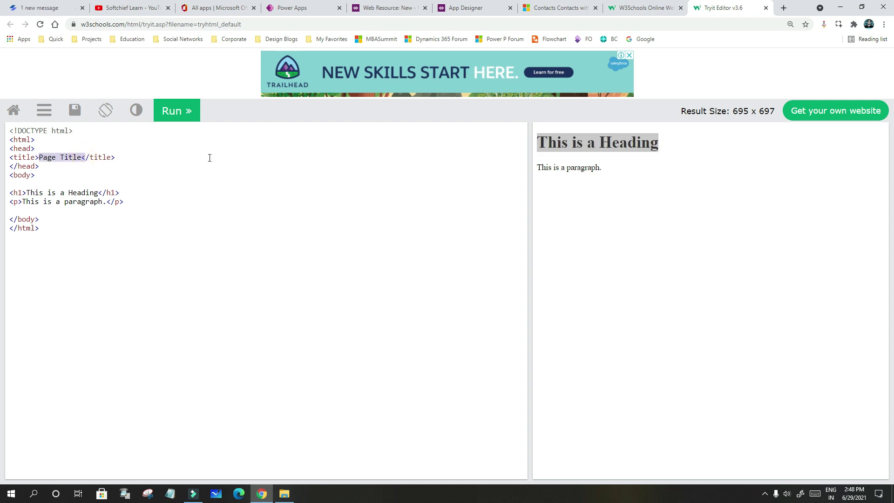
type("Se")
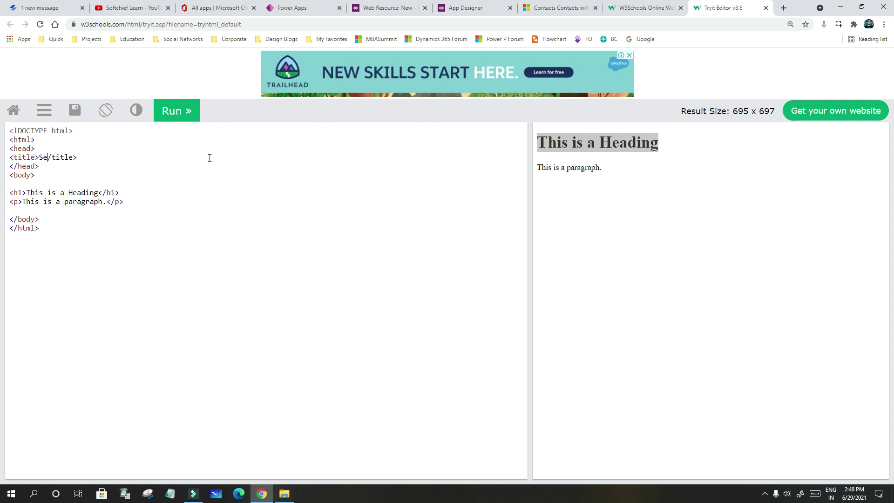
type("rvice ")
type("Booking ")
type("App")
left_click(166, 113)
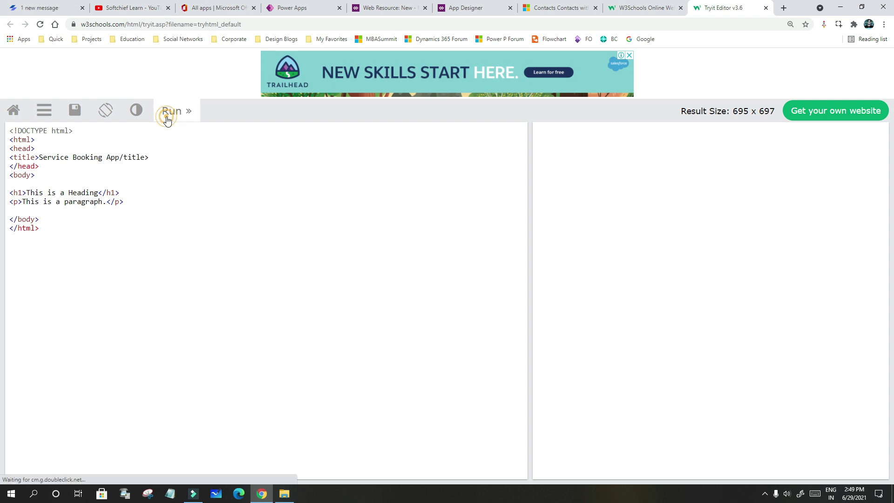
left_click(608, 148)
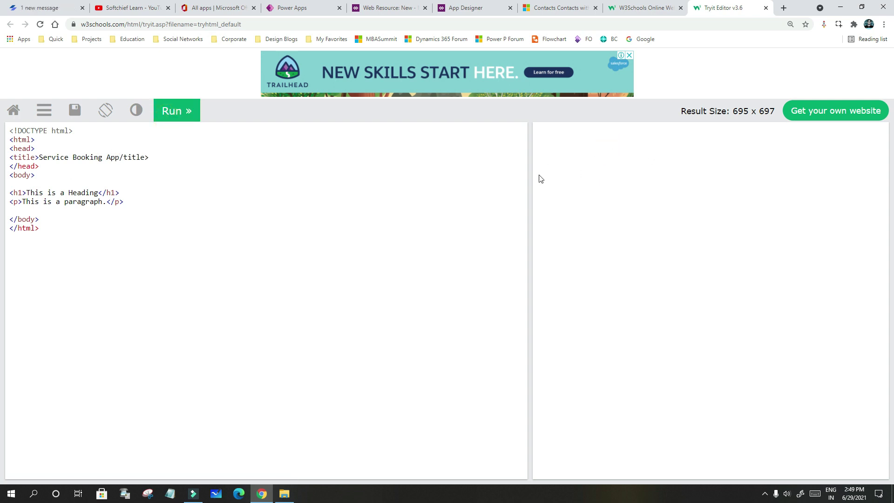
left_click(121, 157)
type("<")
left_click(178, 112)
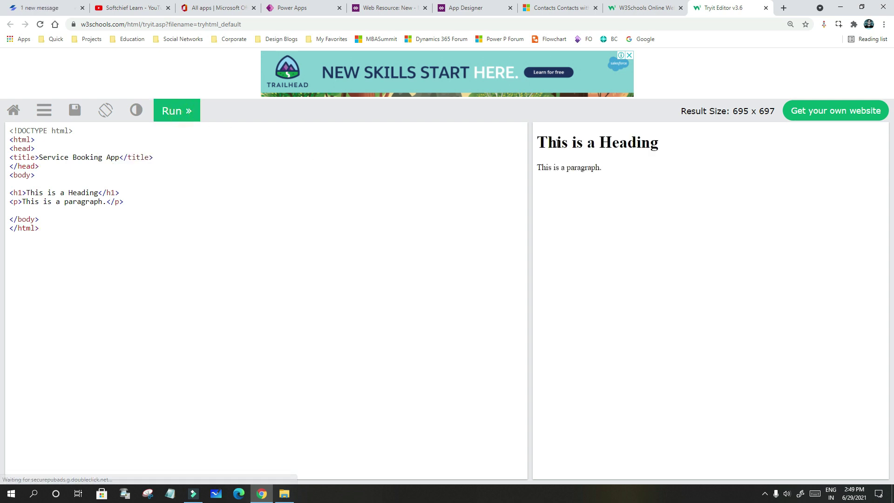
left_click_drag(548, 142, 678, 143)
left_click(552, 166)
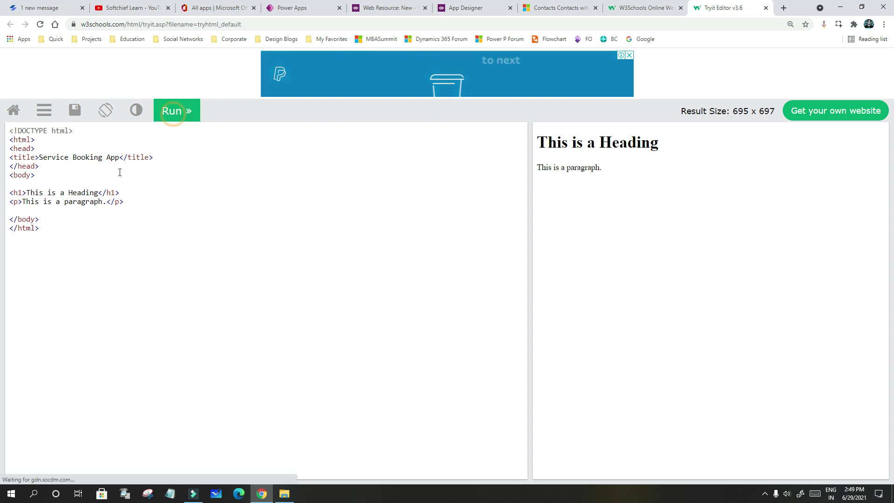
left_click(136, 164)
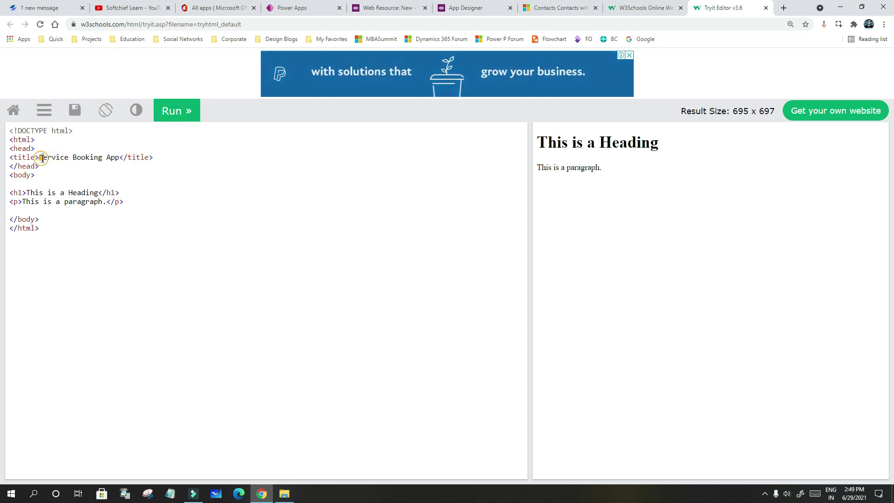
left_click_drag(39, 157, 120, 158)
key("ctrl+c")
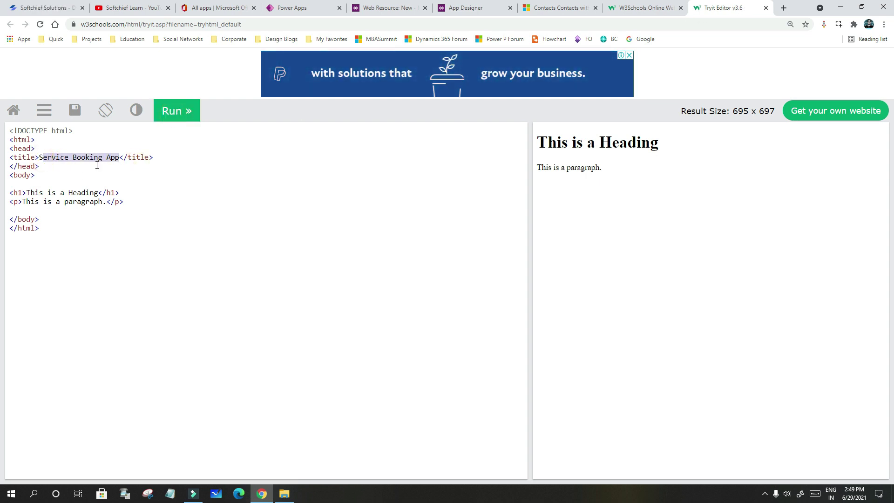
left_click(39, 157)
left_click_drag(40, 158, 117, 159)
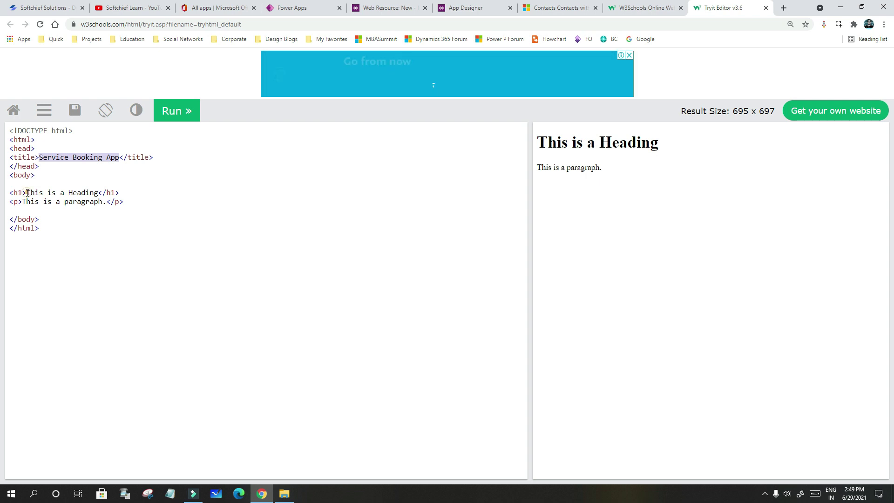
Paste 'Service Booking App' over the default <h1> heading and rerun the result
left_click_drag(27, 193, 98, 193)
key("ctrl+v")
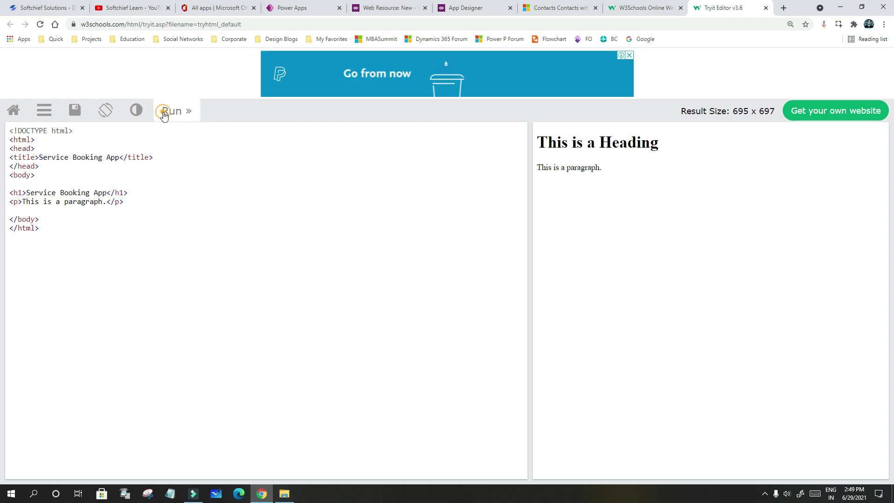
left_click(167, 111)
mouse_move(675, 142)
left_mouse_down()
mouse_move(691, 141)
mouse_move(515, 181)
left_mouse_up()
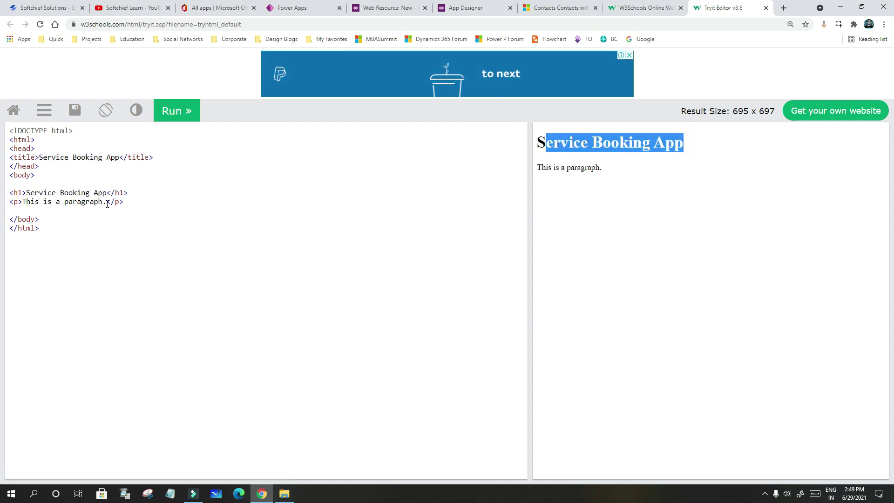
left_click_drag(105, 202, 23, 202)
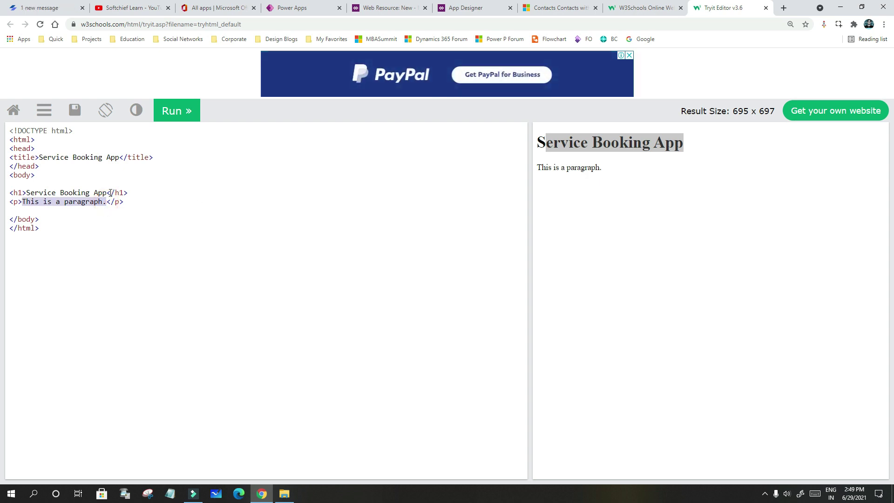
left_click_drag(107, 193, 26, 193)
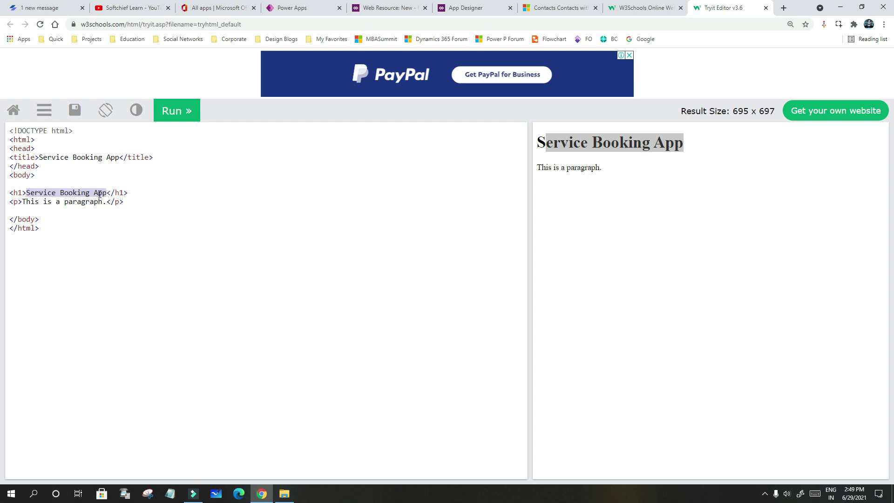
Search the web for 'Service Booking App' in a new tab, then close it
left_click(784, 8)
key("ctrl+v")
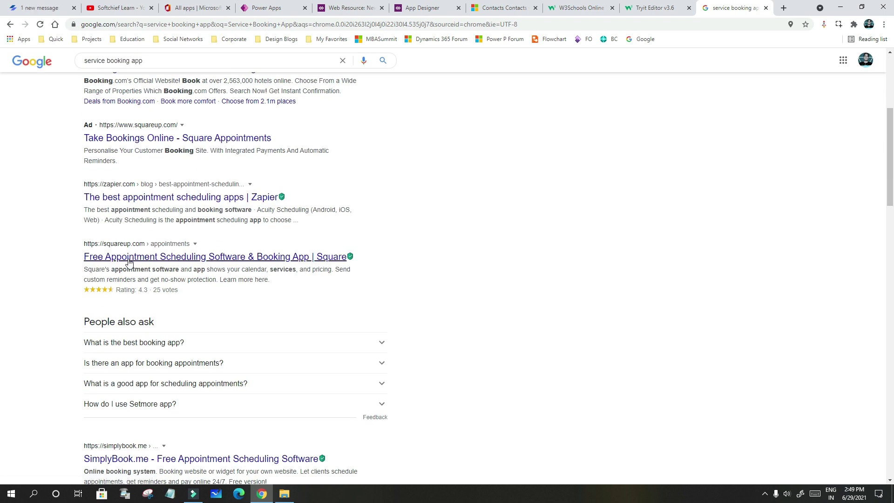
scroll(208, 281, "down", 2)
scroll(208, 284, "up", 3)
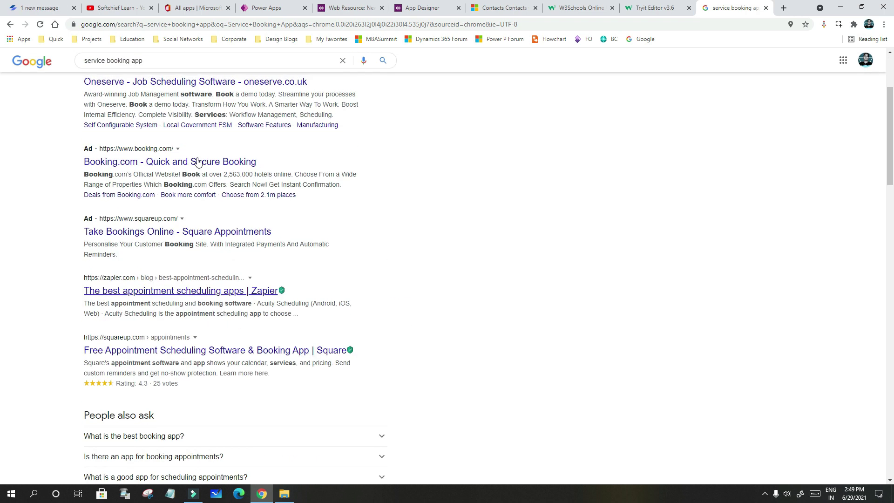
left_click(767, 8)
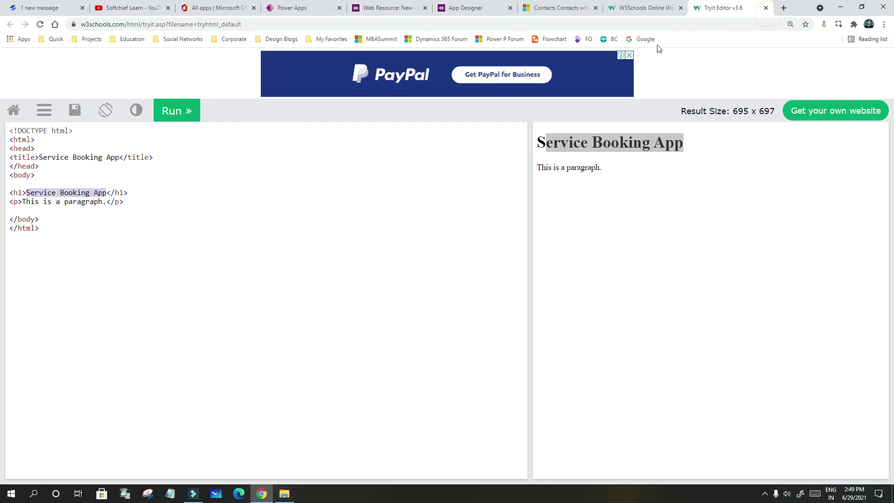
Replace the placeholder paragraph with a vehicle-servicing description and rerun the preview
left_click_drag(106, 202, 41, 202)
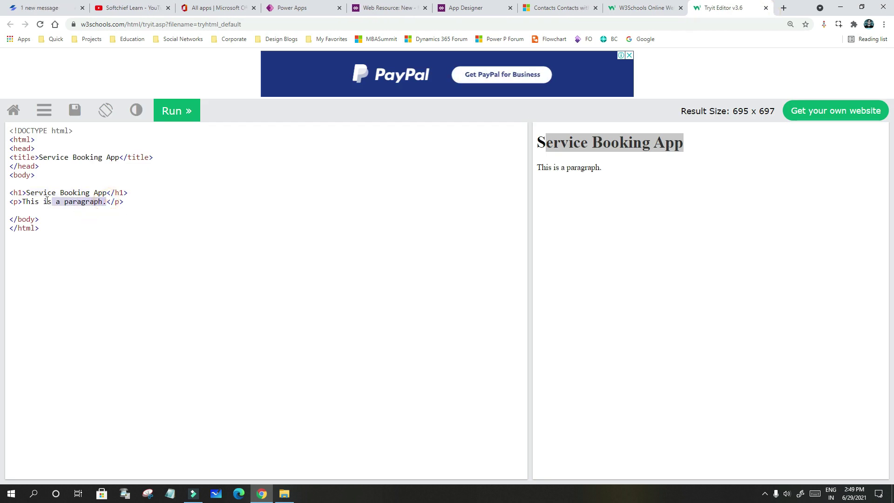
type("appl")
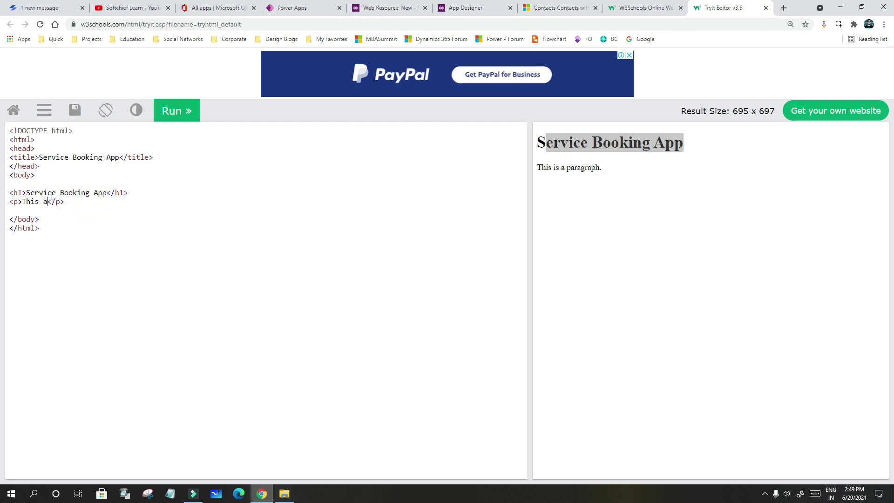
type("ication wi")
type("ll address")
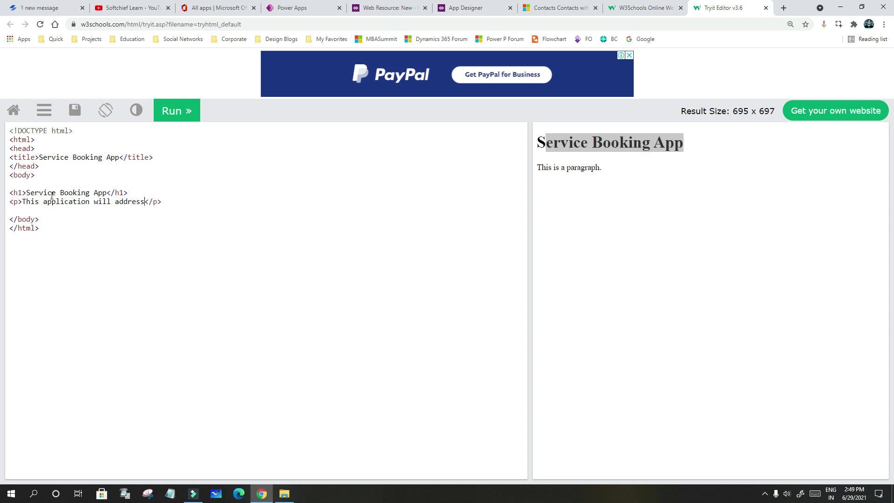
type(" all the ")
type("requi")
type("remen")
type("ts to do")
type(" Ser")
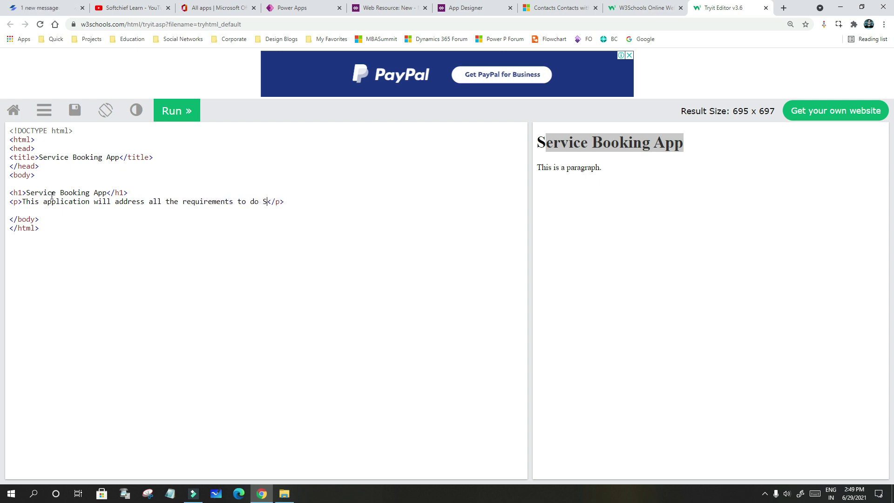
type("vicing of Ve")
type("hicles f")
type("or all f")
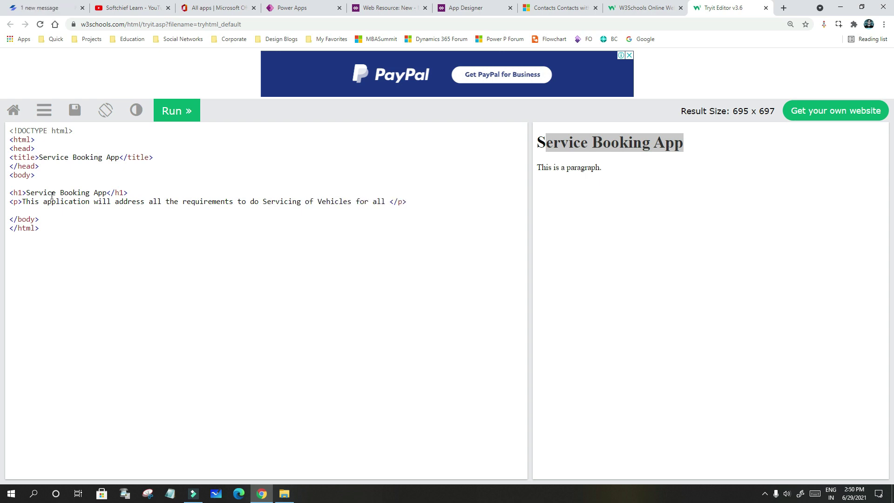
type("our whee")
type("ler ve")
type("hicles. ")
type("customer can ")
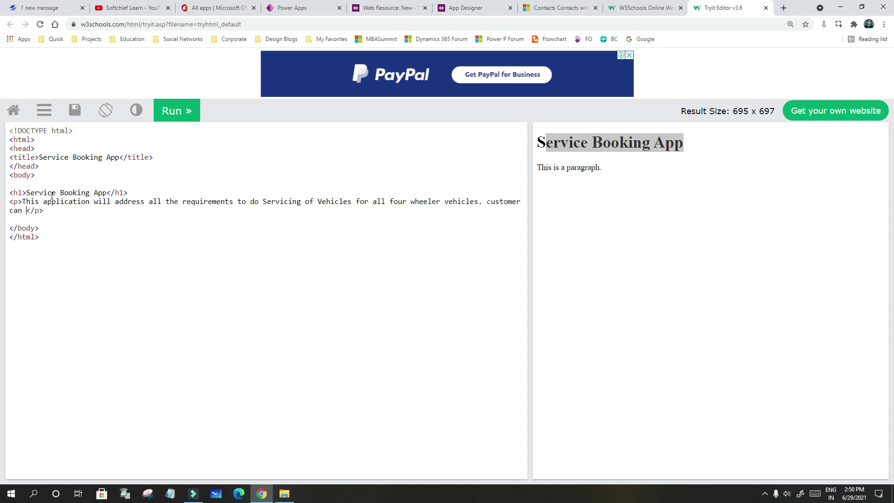
type("book th")
type("eir ")
type("servi")
type("cing i")
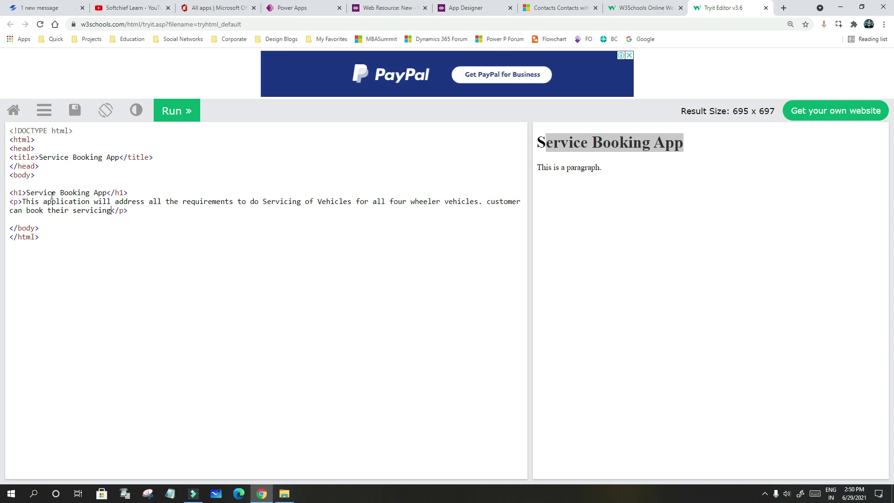
type("nfo and  ")
type("do thai")
type("r job.")
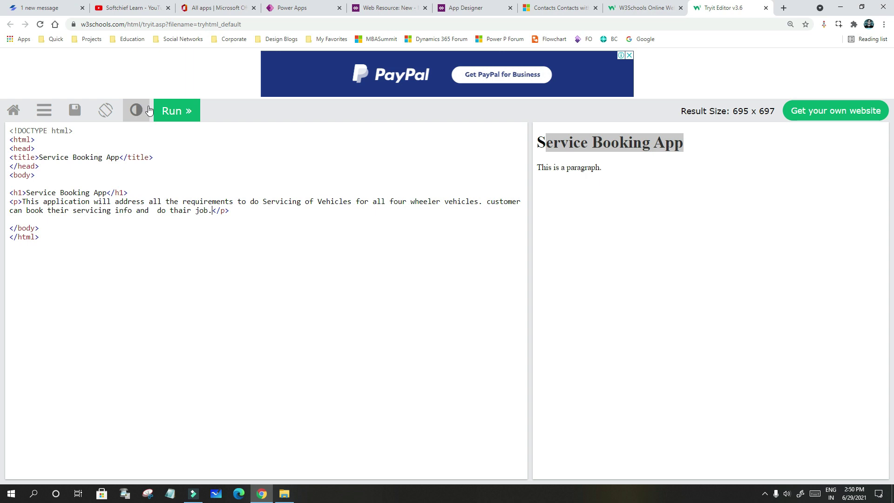
left_click(175, 111)
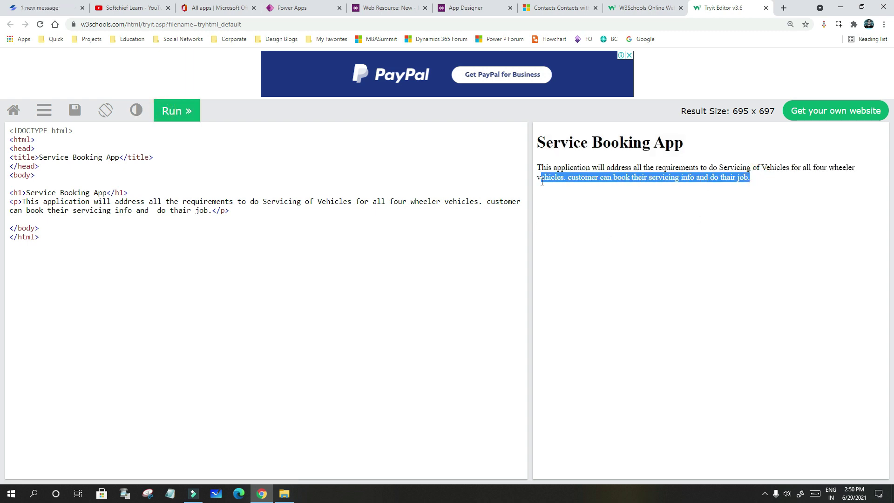
left_click_drag(760, 179, 537, 166)
left_click(651, 186)
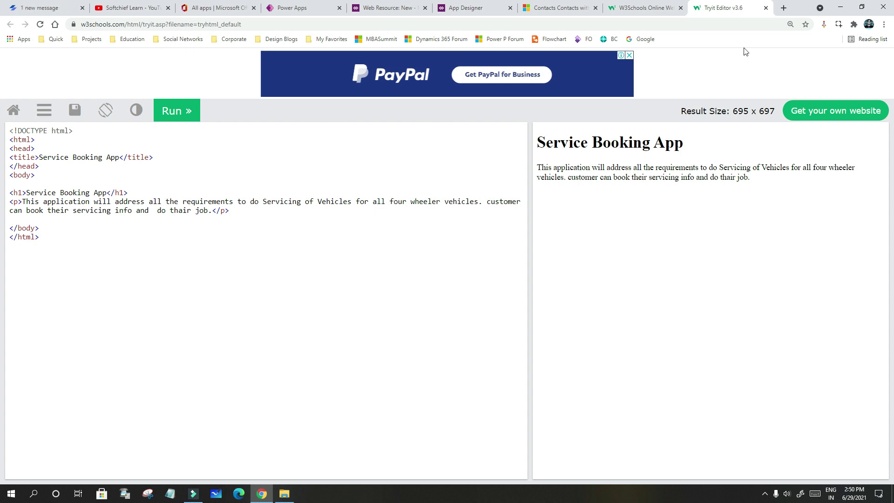
Search Pixabay for 'car' images in a new tab
left_click(784, 7)
type("p")
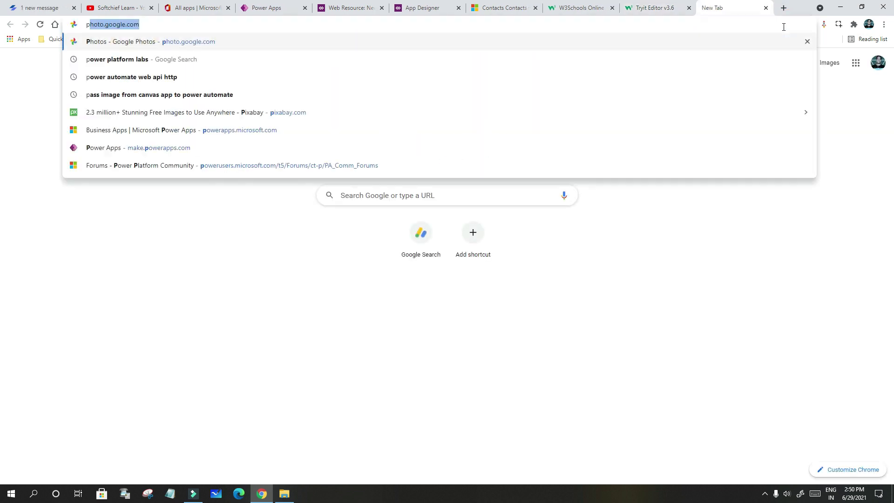
type("ix")
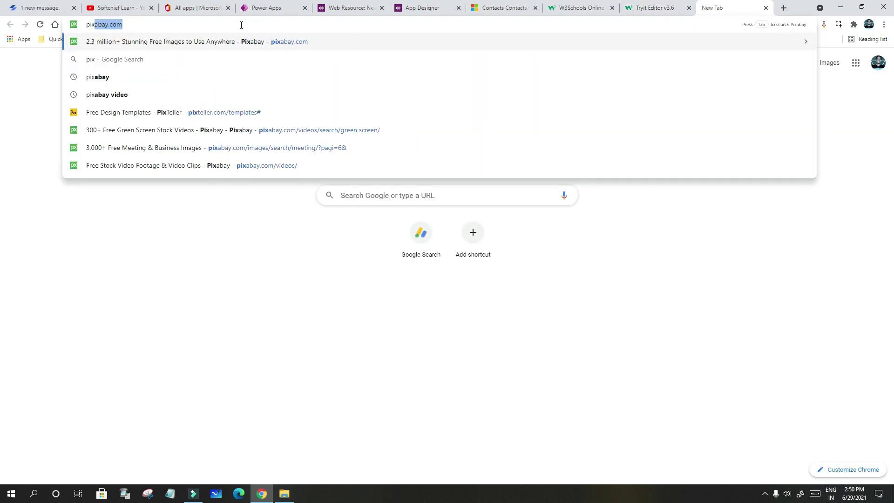
left_click(209, 44)
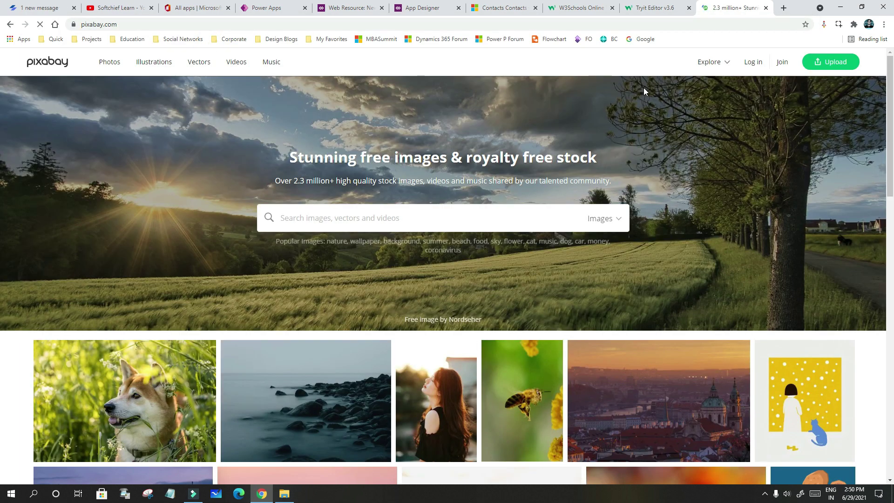
left_click(389, 224)
type("car")
key("Return")
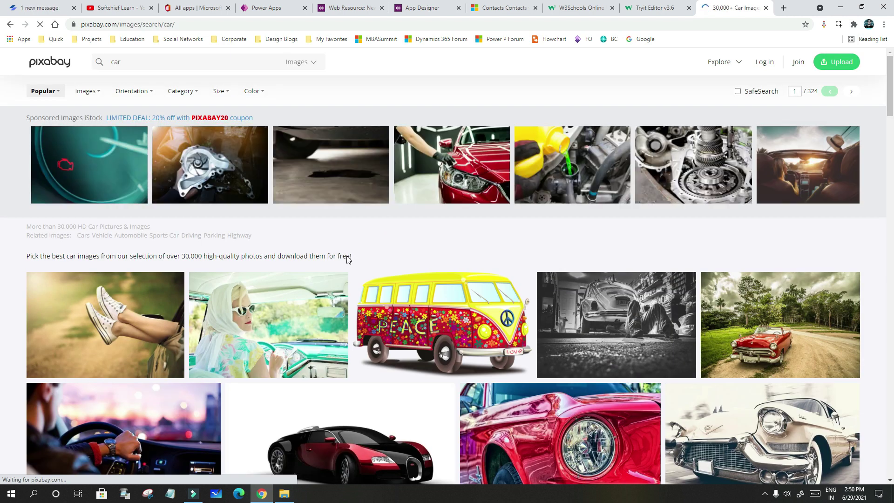
scroll(350, 266, "down", 2)
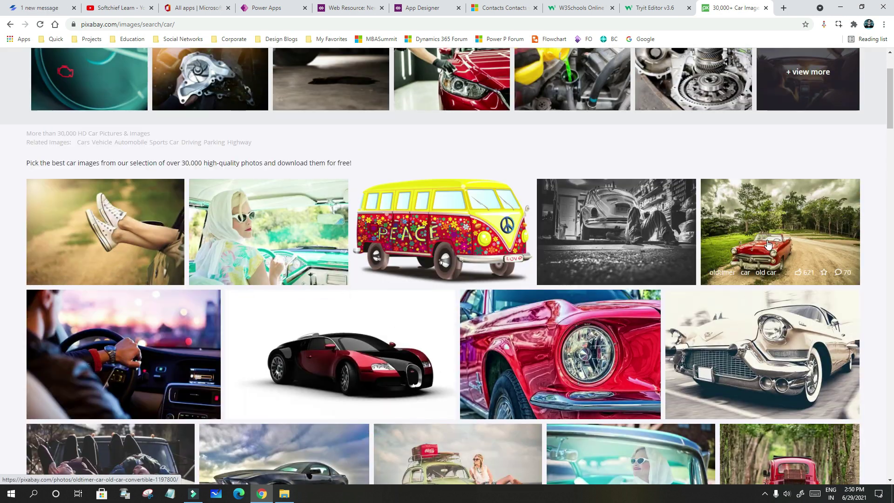
scroll(769, 221, "down", 1)
scroll(772, 183, "down", 2)
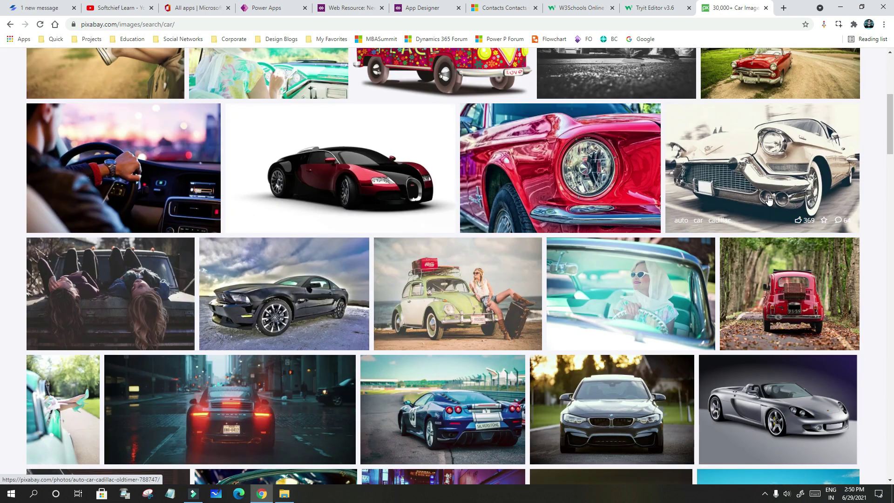
scroll(293, 289, "down", 1)
scroll(349, 279, "down", 1)
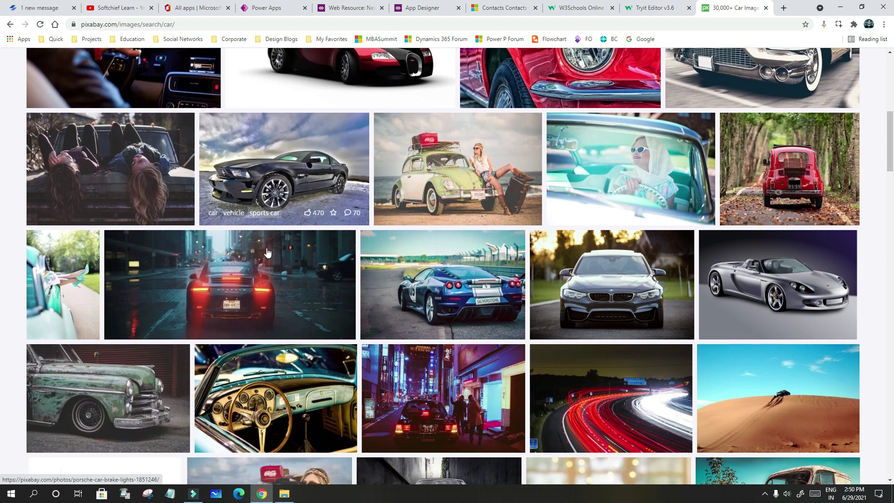
scroll(419, 266, "down", 2)
scroll(507, 246, "down", 1)
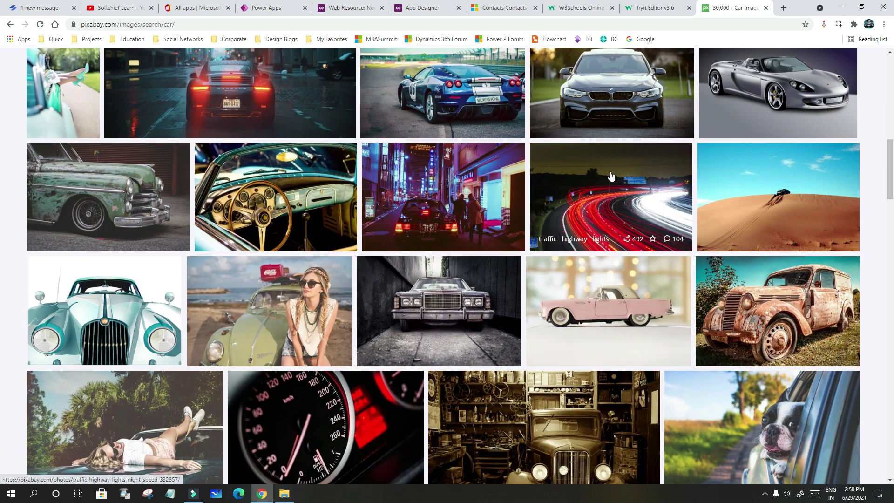
scroll(616, 113, "up", 1)
Open the blue Ferrari photo and copy its image address
left_click(419, 178)
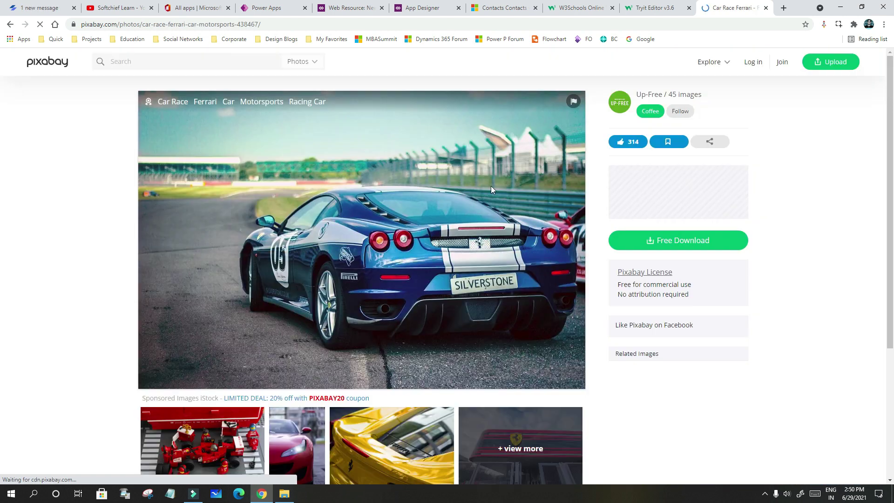
right_click(437, 177)
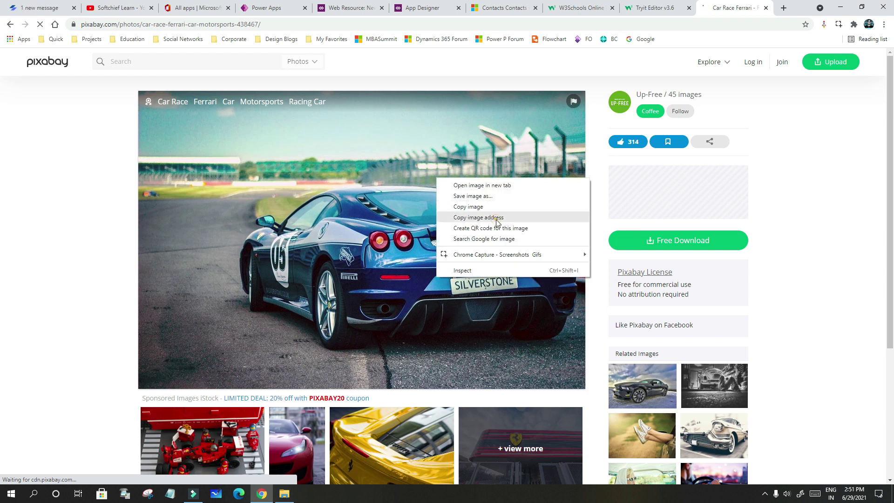
left_click(475, 218)
Add an <img> tag with the pasted Ferrari URL below the paragraph, run it, and widen the preview
left_click(648, 6)
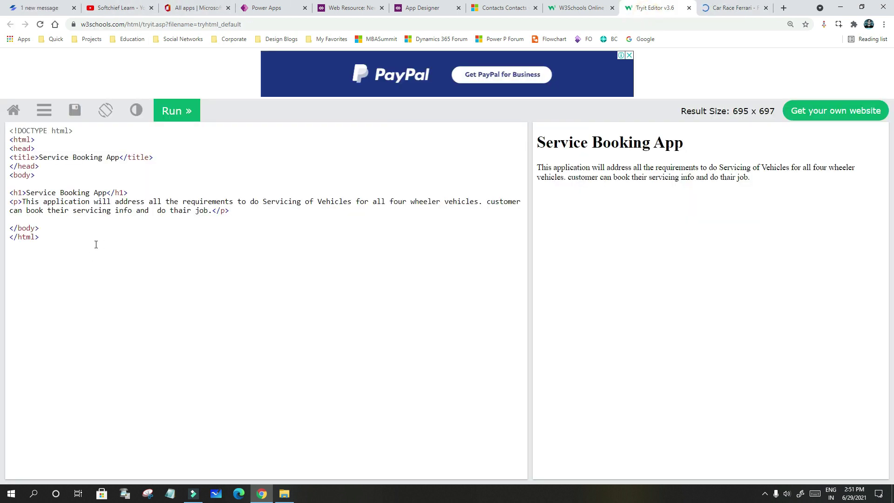
left_click(237, 213)
left_click(61, 219)
type("\"\" />")
key("ctrl+v")
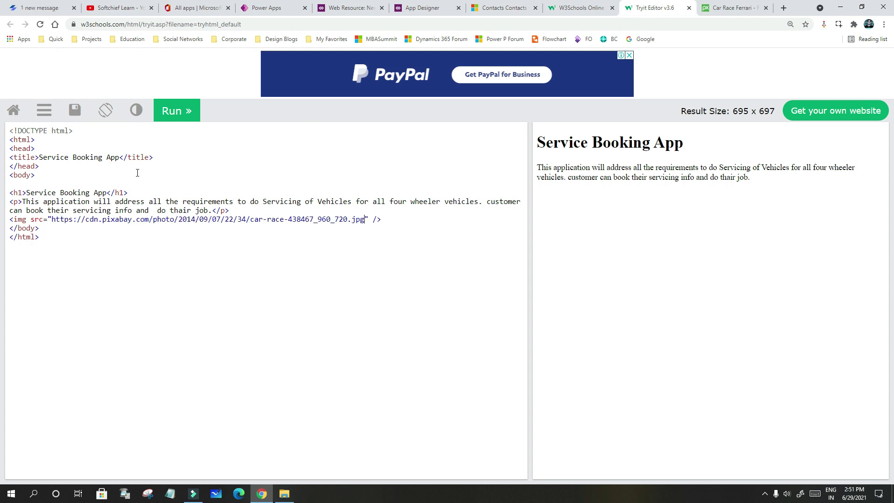
left_click(171, 115)
left_click_drag(532, 238, 288, 238)
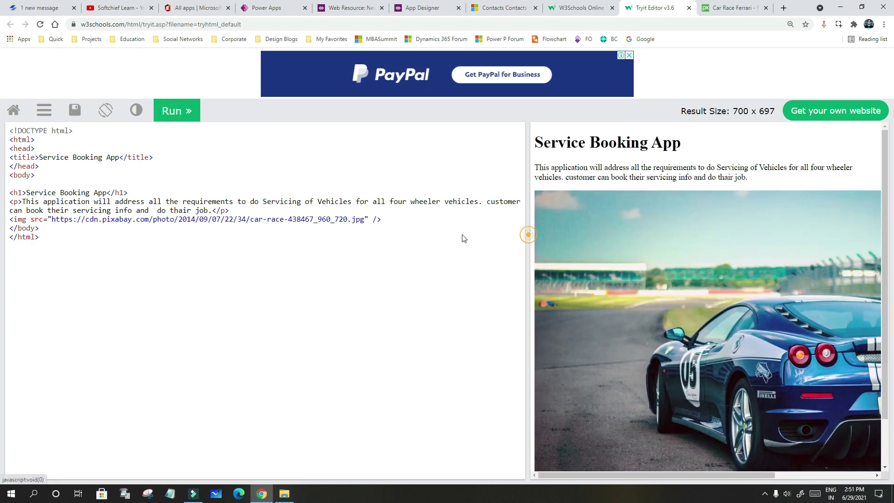
scroll(827, 202, "down", 1)
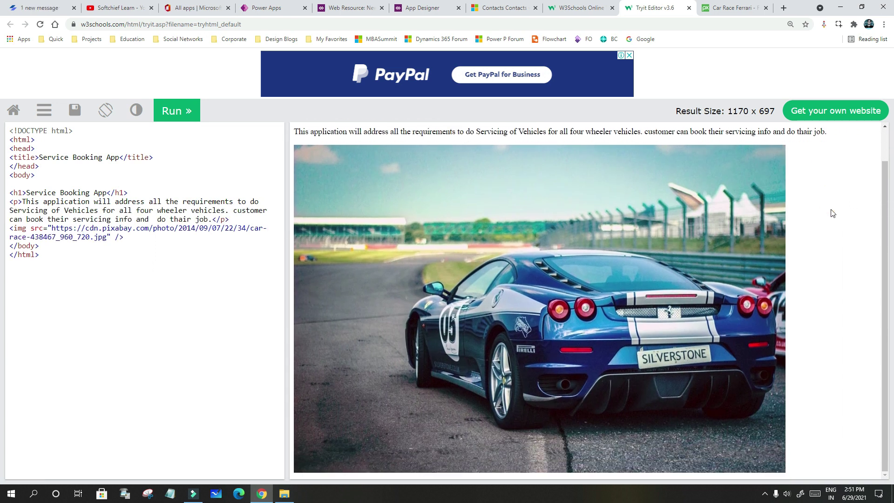
scroll(830, 209, "up", 1)
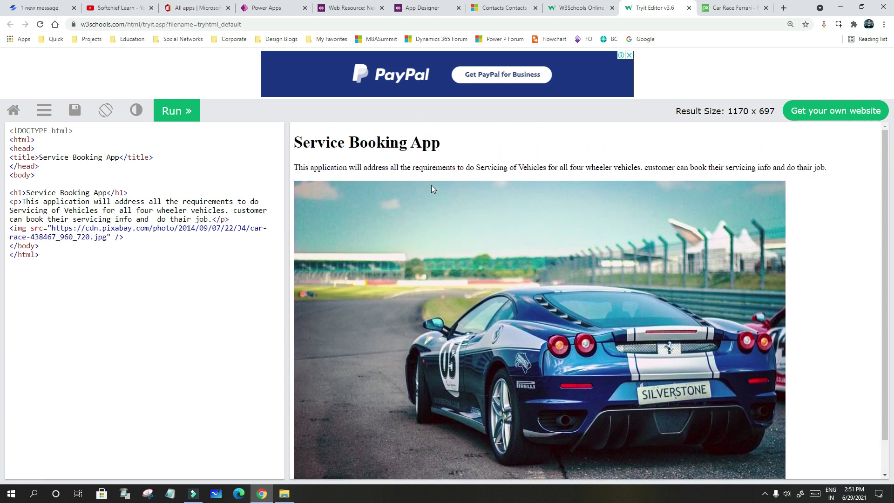
Select the entire HTML code in the Tryit Editor
left_click_drag(358, 167, 746, 168)
left_click(746, 167)
left_click_drag(165, 193, 42, 157)
left_click(87, 292)
left_click_drag(51, 256, 11, 137)
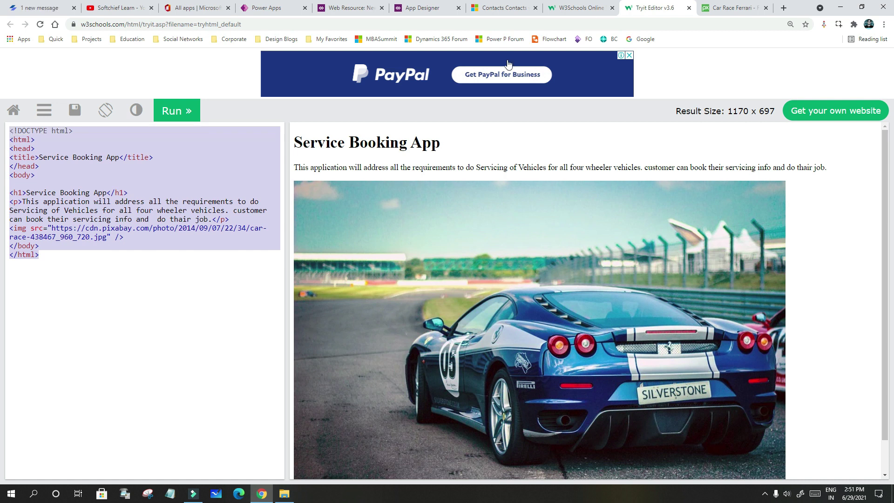
left_click(573, 8)
Fill in the web resource form: name mylandingpage, display name 'my landing page', type Webpage (HTML)
left_click(419, 8)
left_click(341, 7)
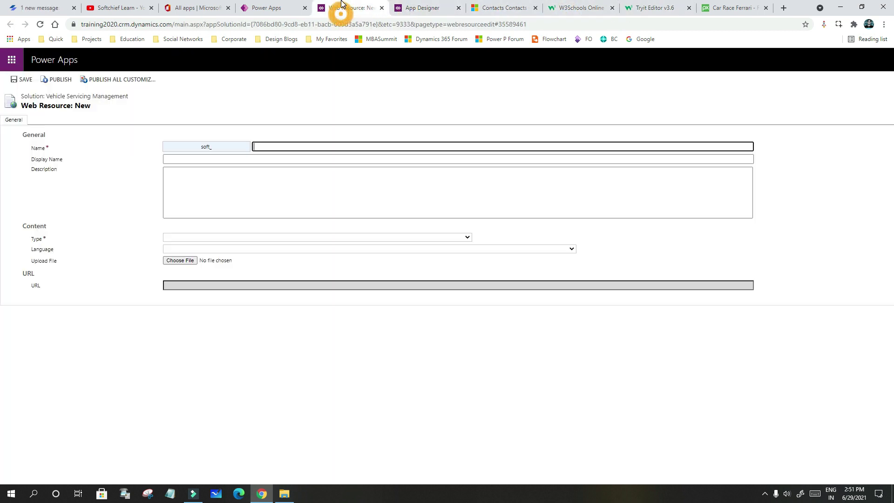
left_click(307, 145)
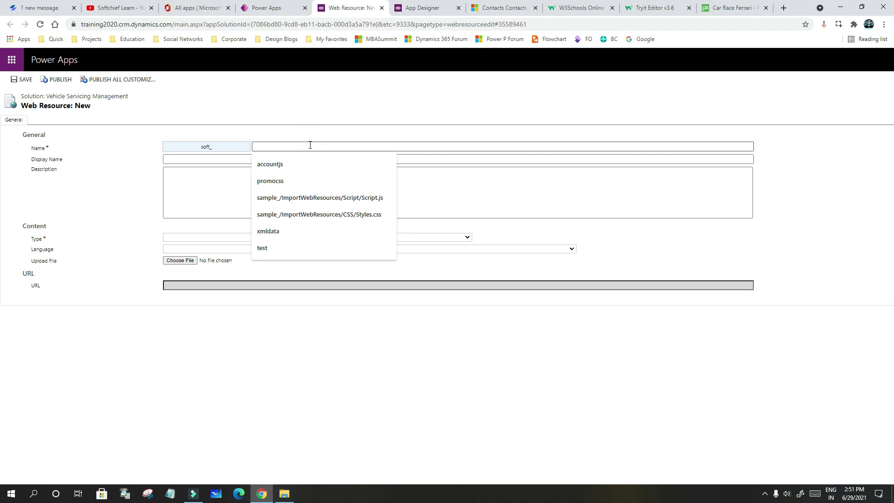
type("mylandi")
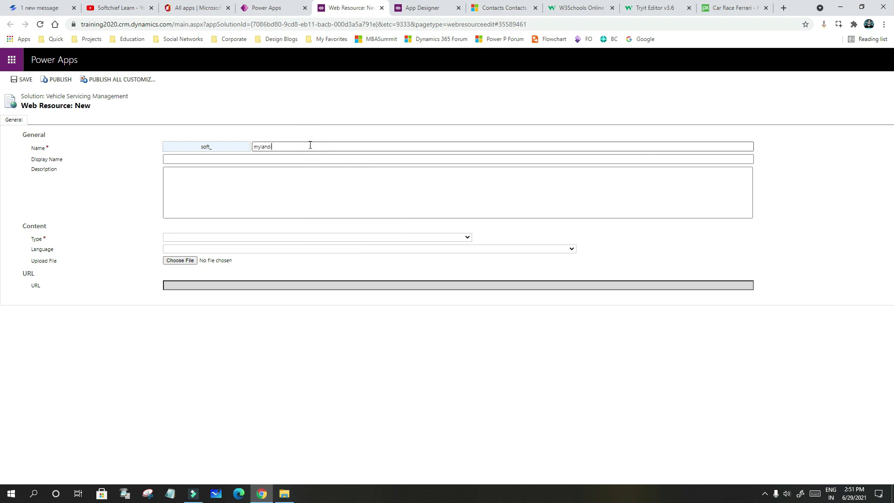
type("ngpage")
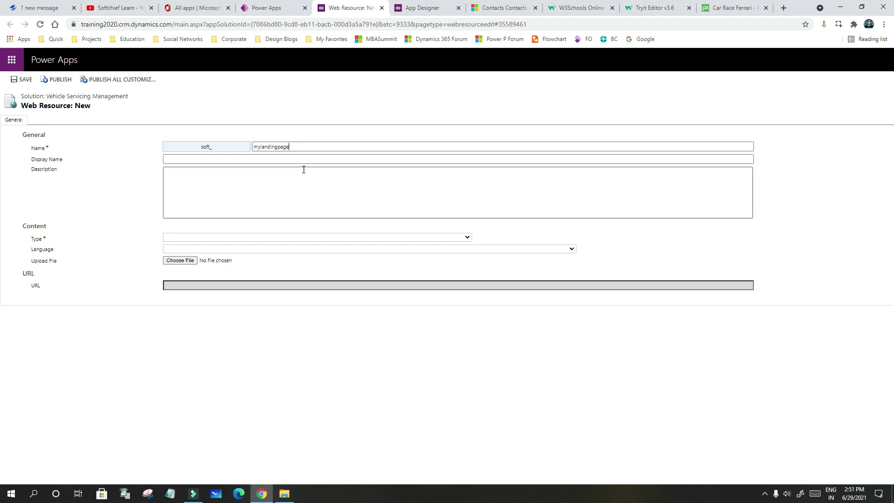
left_click(285, 158)
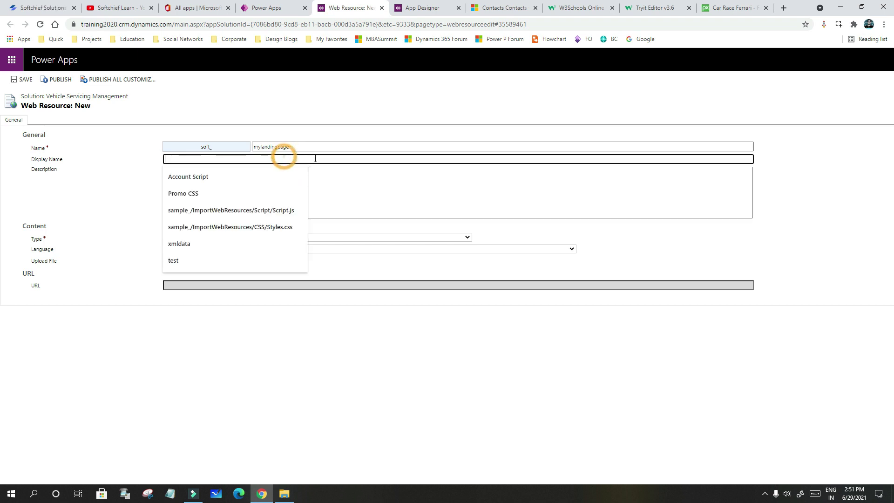
left_click(283, 161)
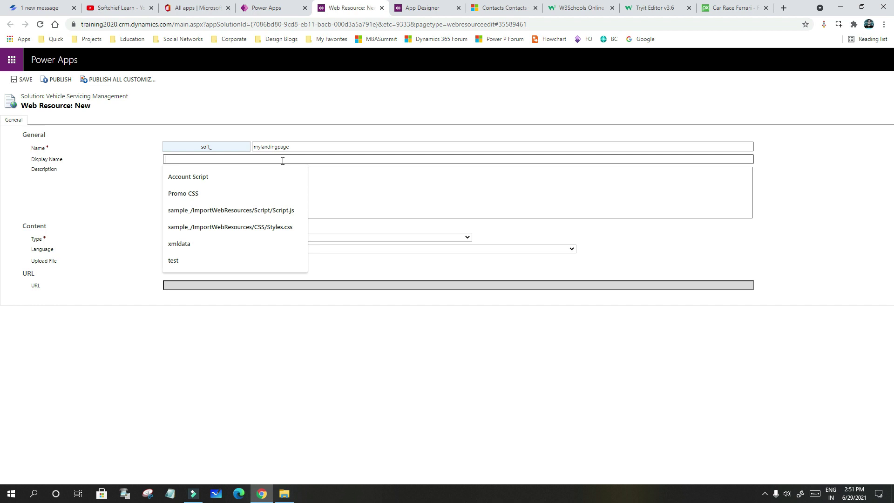
type("my landi")
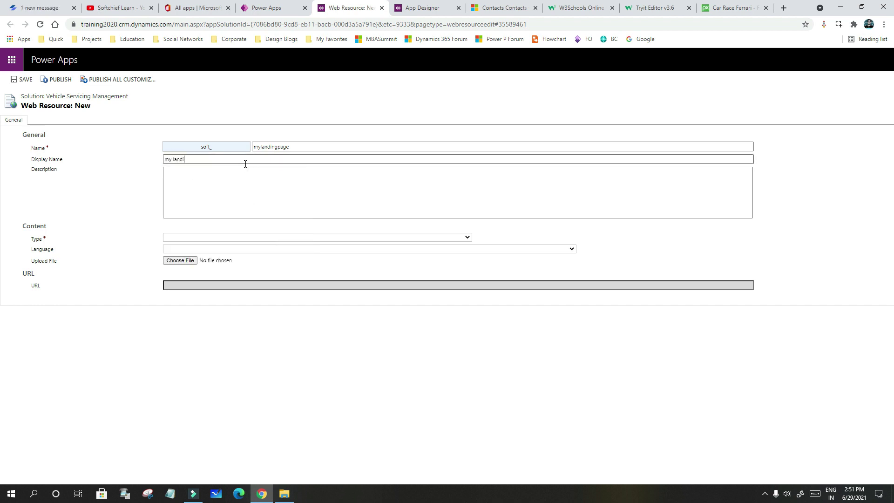
type(" ge")
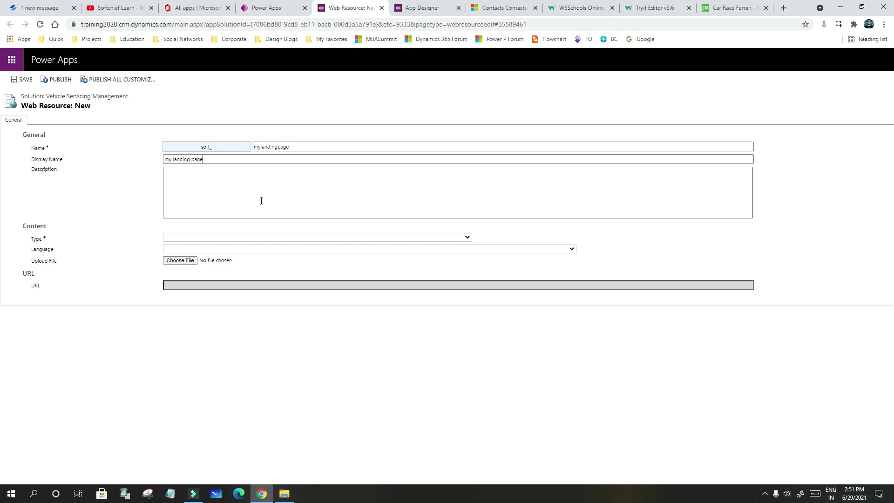
left_click(231, 196)
left_click(369, 238)
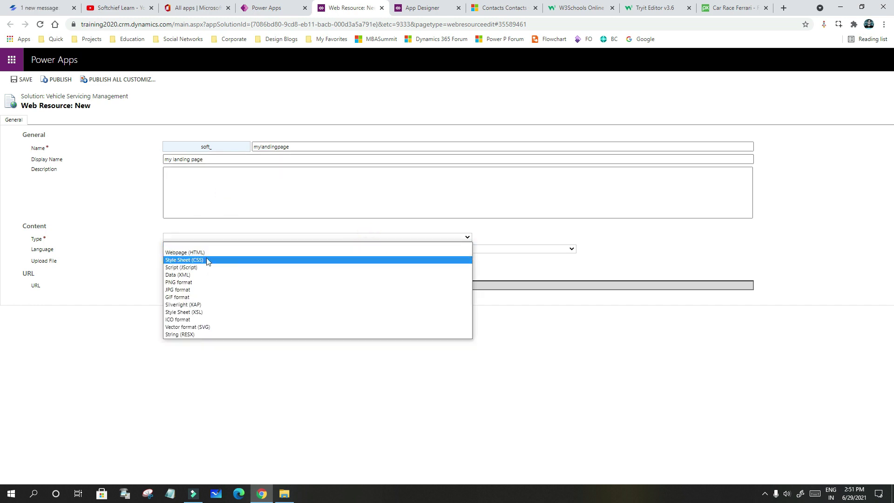
left_click(223, 253)
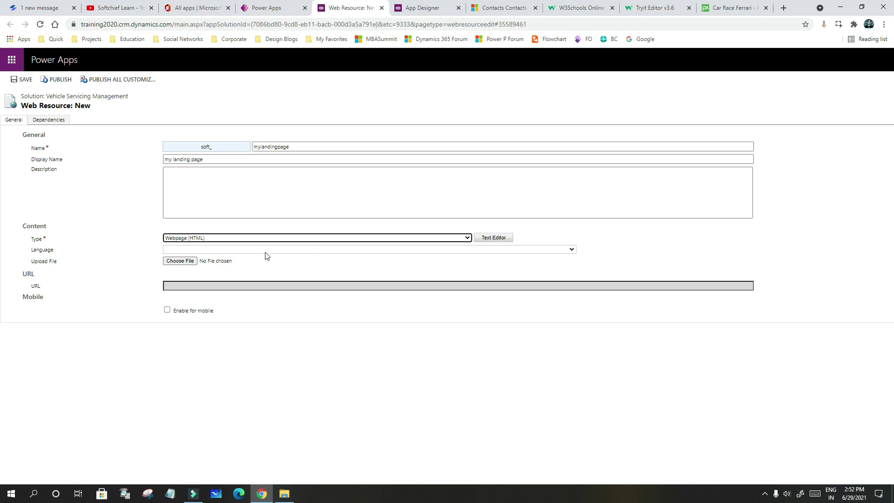
Replace the default markup in the Text Editor's Source view with the pasted Service Booking App HTML
left_click(508, 239)
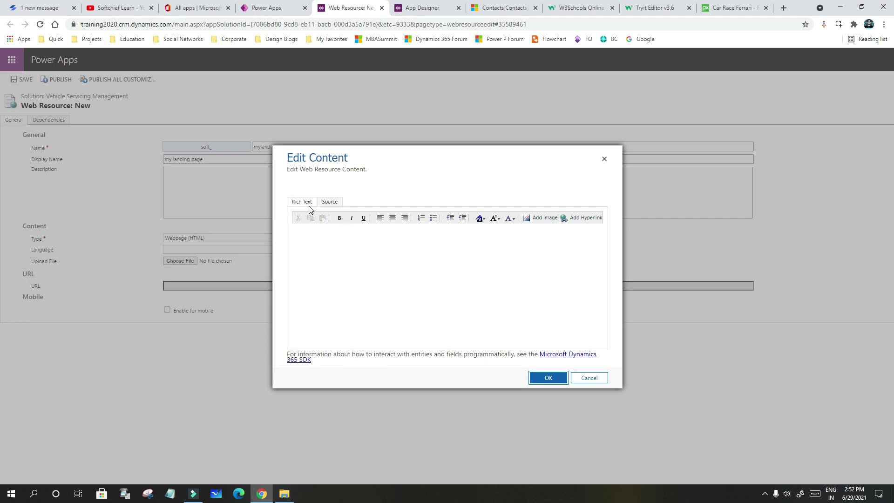
left_click(329, 202)
left_click(352, 257)
left_click_drag(589, 218, 294, 218)
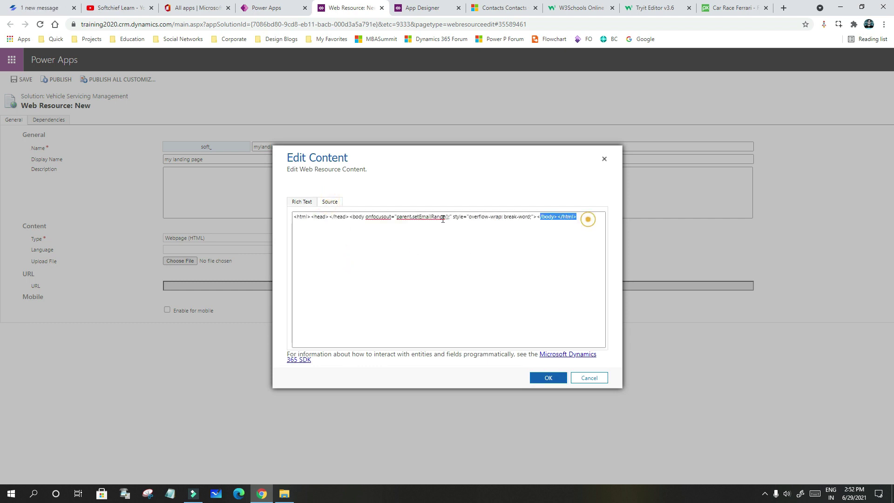
key("ctrl+v")
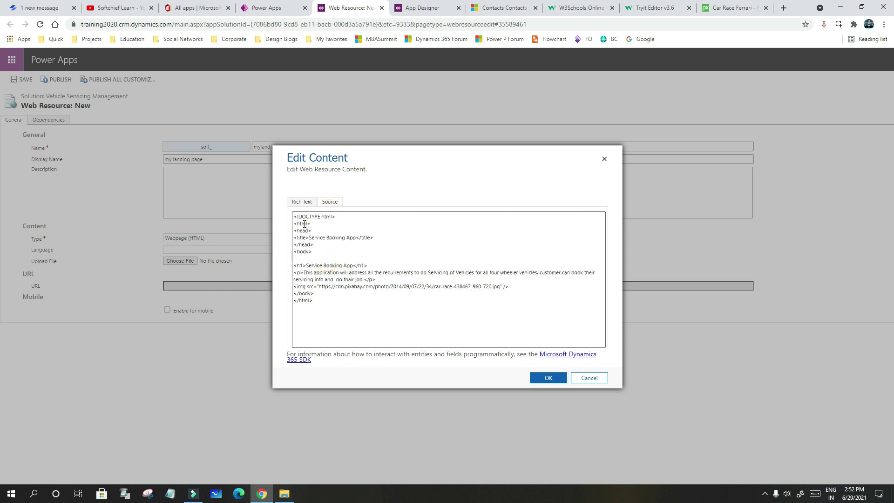
left_click_drag(314, 303, 500, 207)
Close the Tryit Editor, car image and W3Schools tabs and return to the web resource editor
left_click(729, 8)
left_click(652, 7)
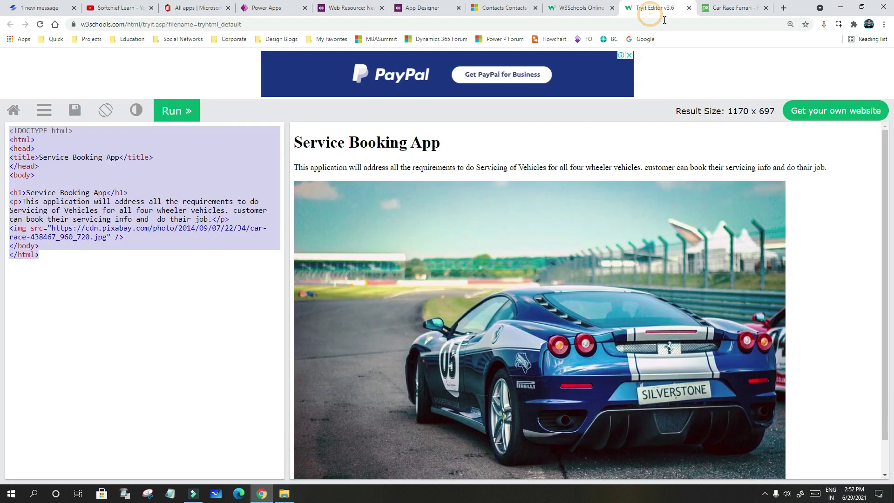
left_click_drag(69, 158, 145, 266)
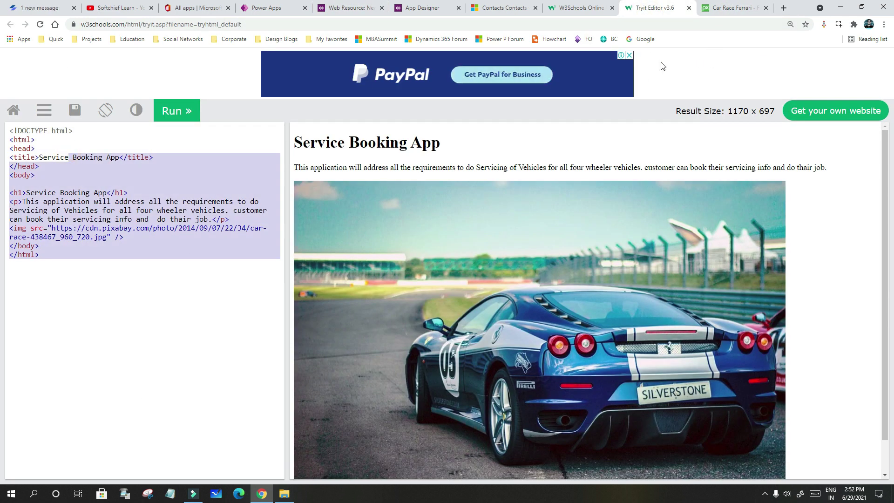
left_click(688, 8)
left_click(689, 8)
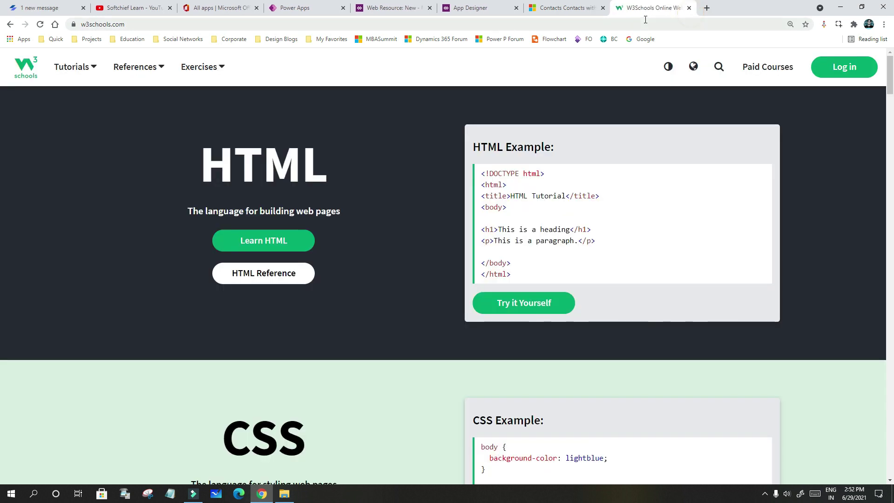
left_click(687, 9)
left_click(240, 9)
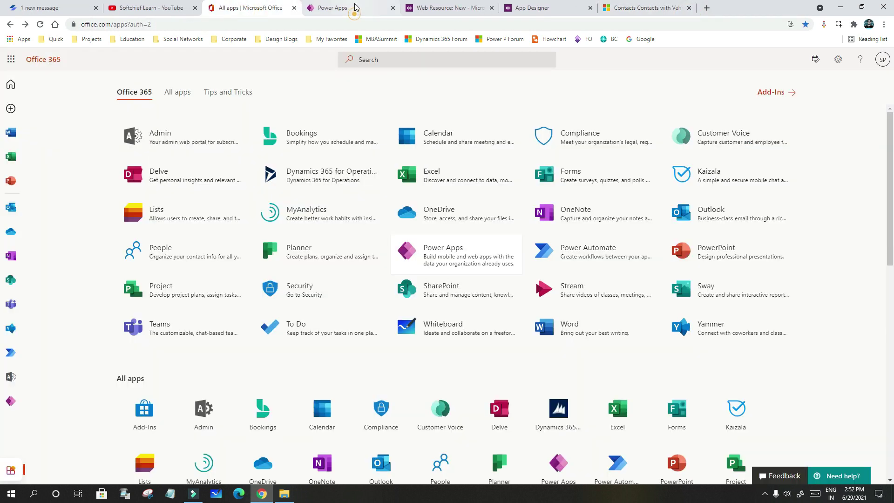
left_click(447, 8)
Preview the content as Rich Text, confirm with OK, and publish mylandingpage
left_click(420, 294)
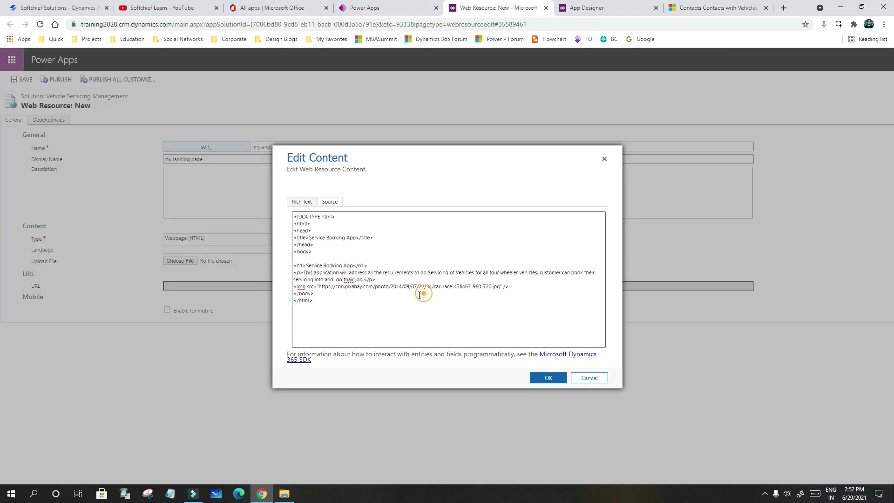
left_click(302, 203)
scroll(473, 256, "down", 5)
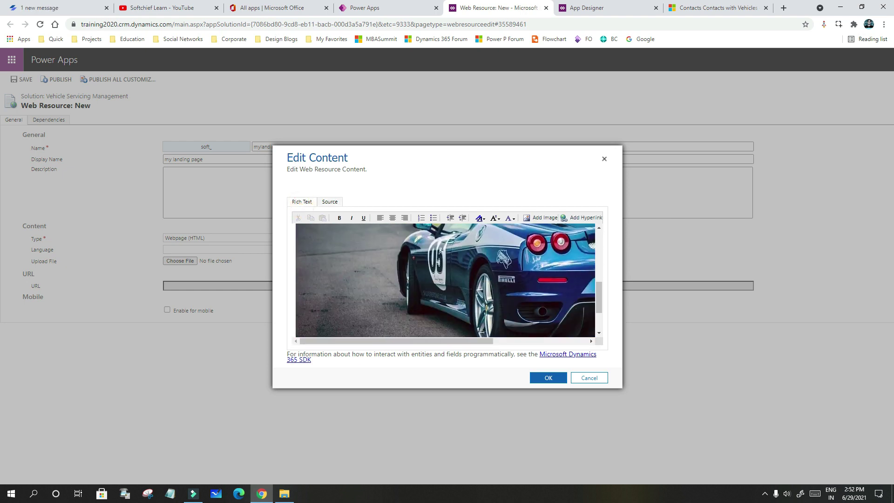
scroll(472, 256, "down", 3)
scroll(473, 256, "up", 10)
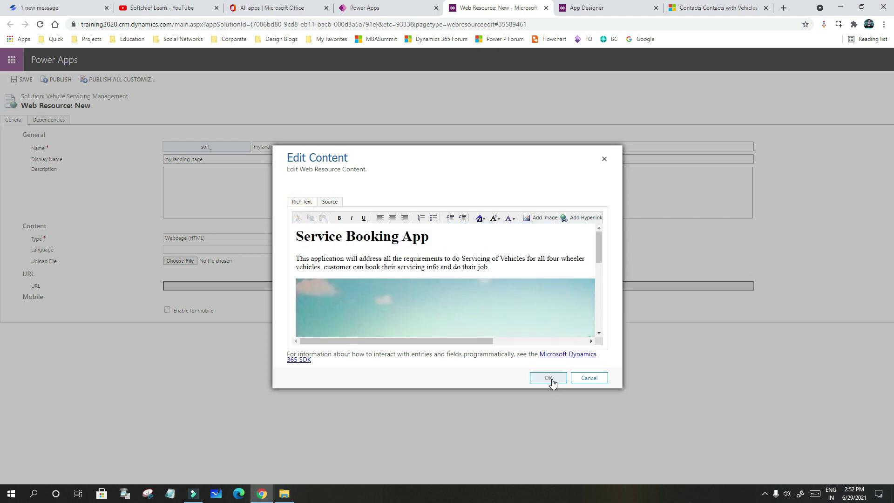
left_click(553, 382)
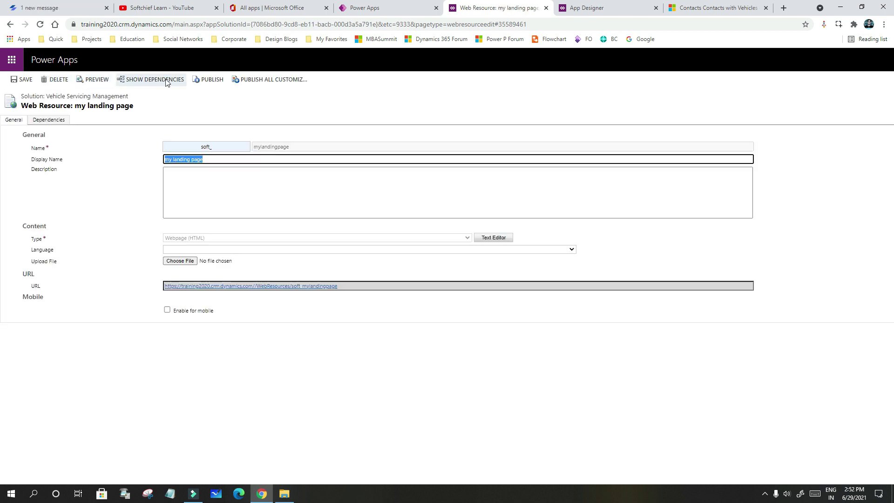
left_click(208, 81)
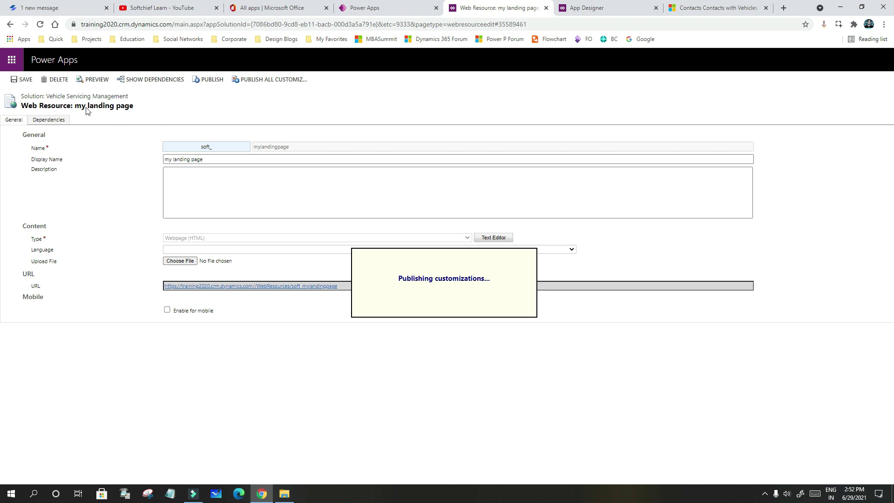
left_click(617, 12)
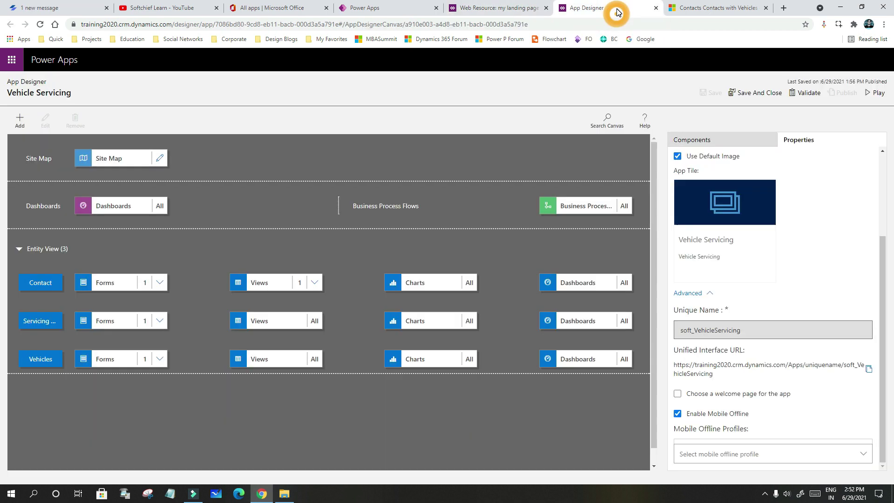
Switch between the Vehicle Servicing app's Components and Properties panes
left_click(722, 139)
left_click(804, 140)
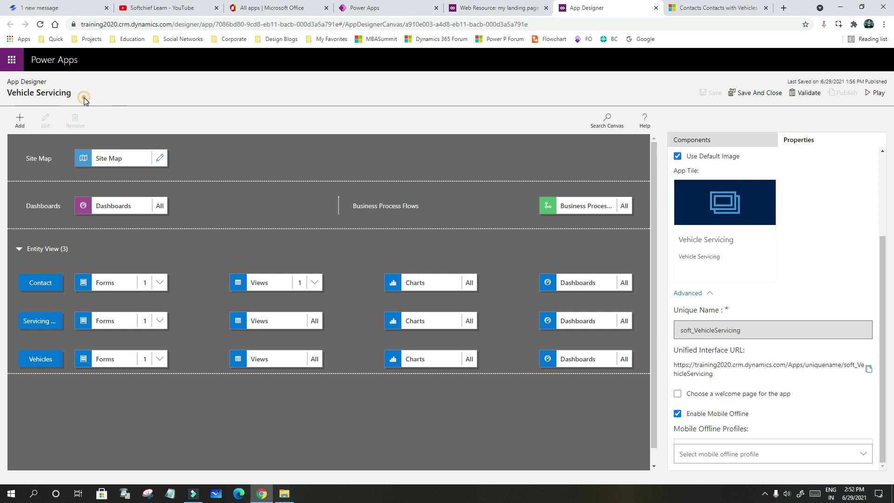
left_click_drag(83, 96, 208, 95)
left_click(796, 140)
Enable a welcome page and search its list, then collapse Advanced and reload the designer
left_click(678, 393)
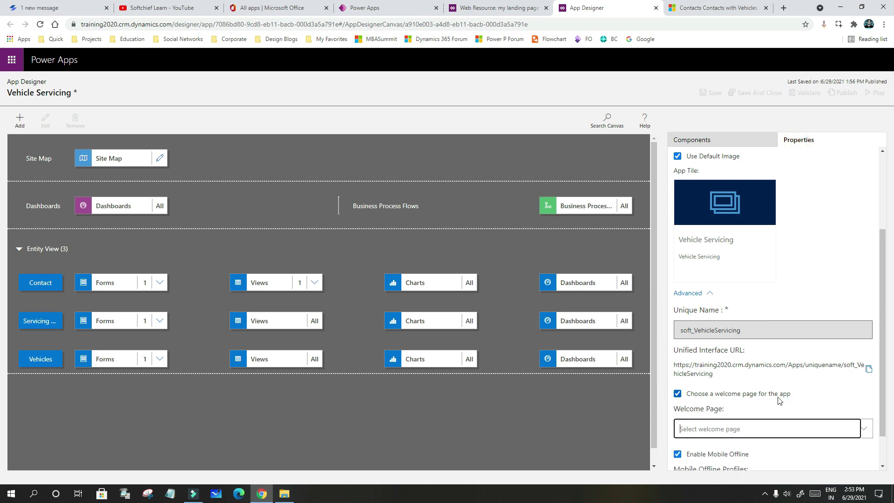
left_click(864, 429)
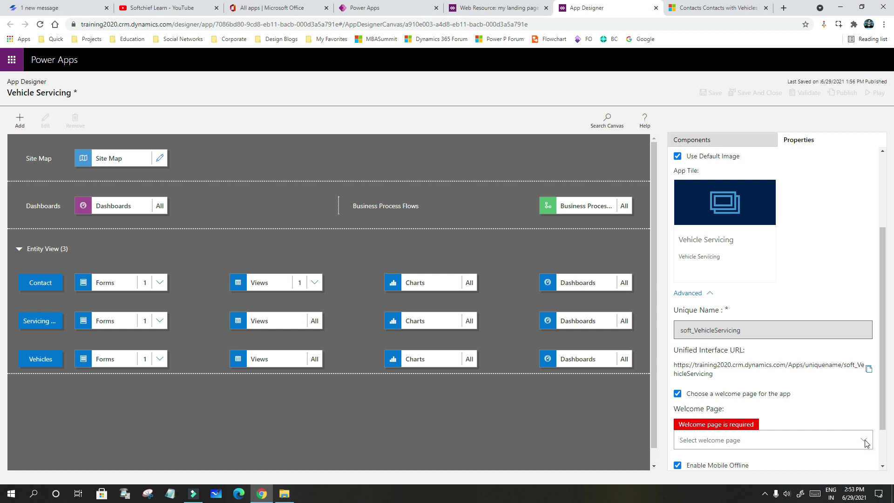
left_click(864, 440)
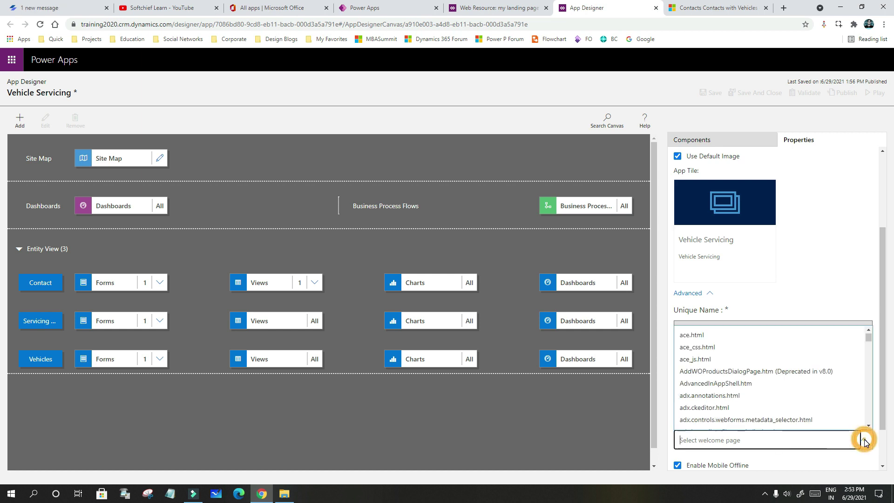
left_click(727, 442)
left_click(726, 443)
type("myl")
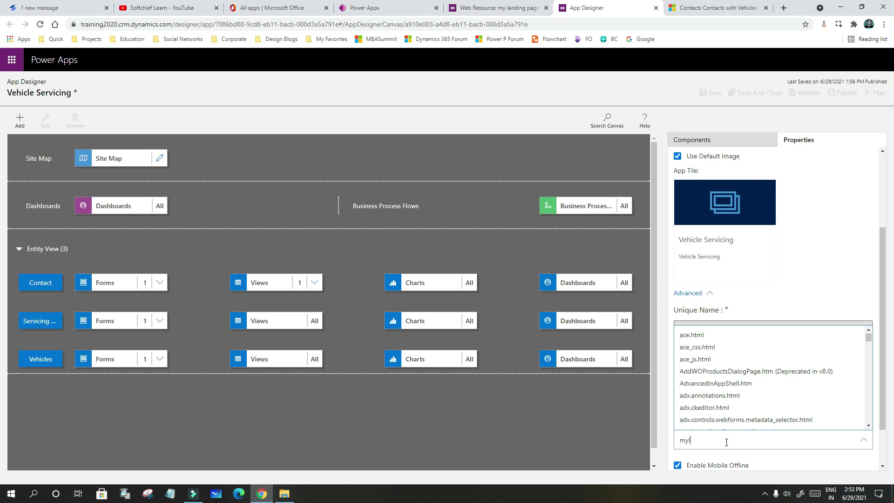
type("a")
scroll(788, 419, "down", 3)
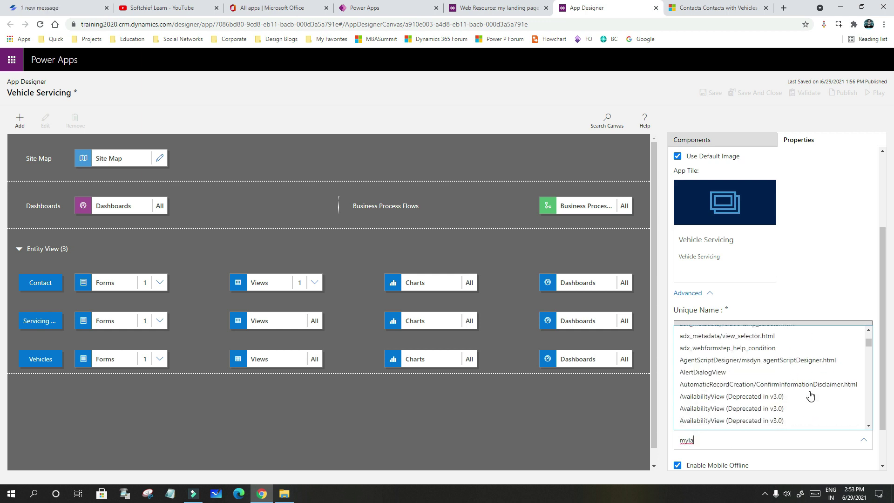
scroll(810, 396, "down", 3)
scroll(810, 396, "down", 3)
scroll(809, 394, "down", 3)
scroll(809, 394, "down", 3)
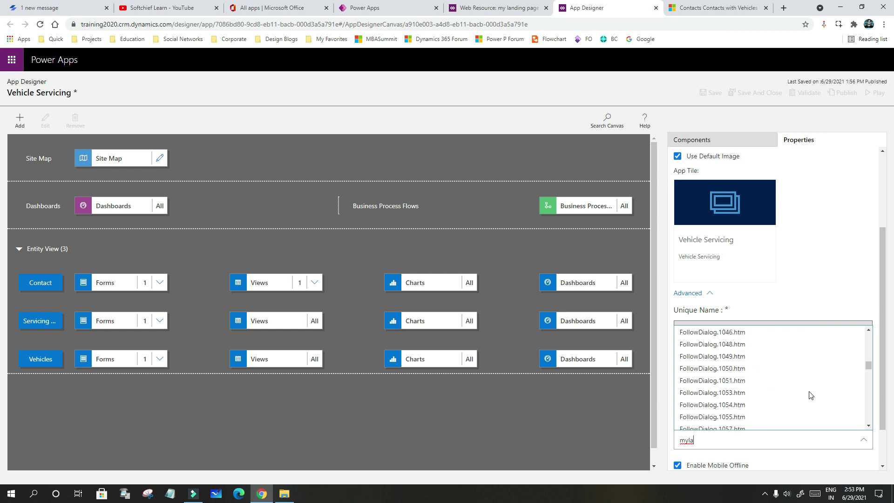
scroll(809, 394, "down", 3)
left_click_drag(868, 369, 868, 386)
scroll(810, 391, "up", 3)
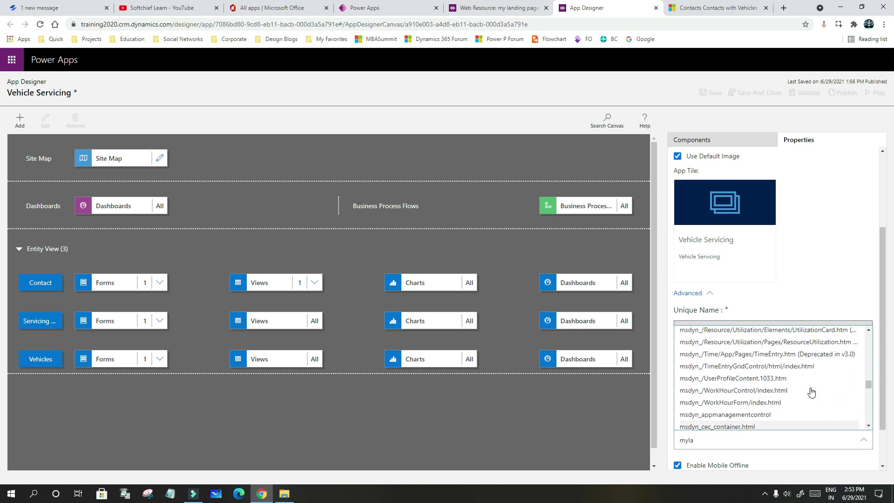
scroll(811, 392, "up", 3)
scroll(810, 391, "down", 3)
scroll(810, 391, "down", 3)
scroll(810, 391, "down", 3)
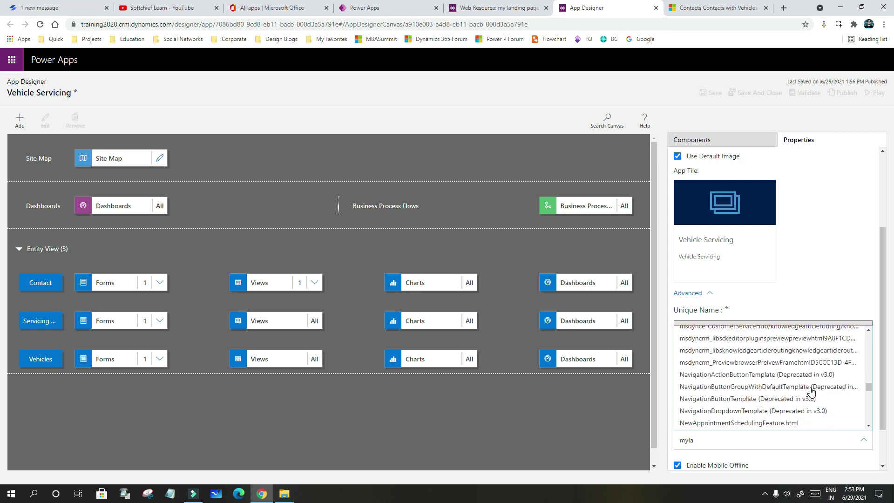
scroll(811, 393, "up", 3)
left_click(809, 295)
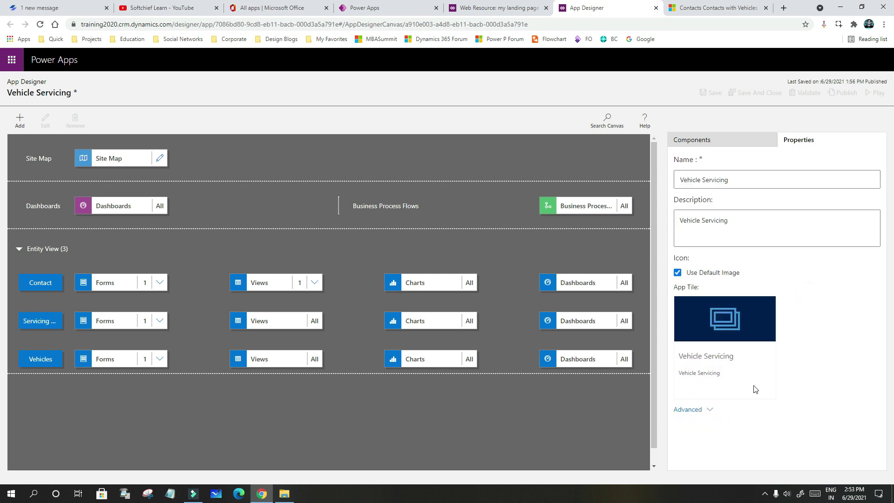
left_click(39, 25)
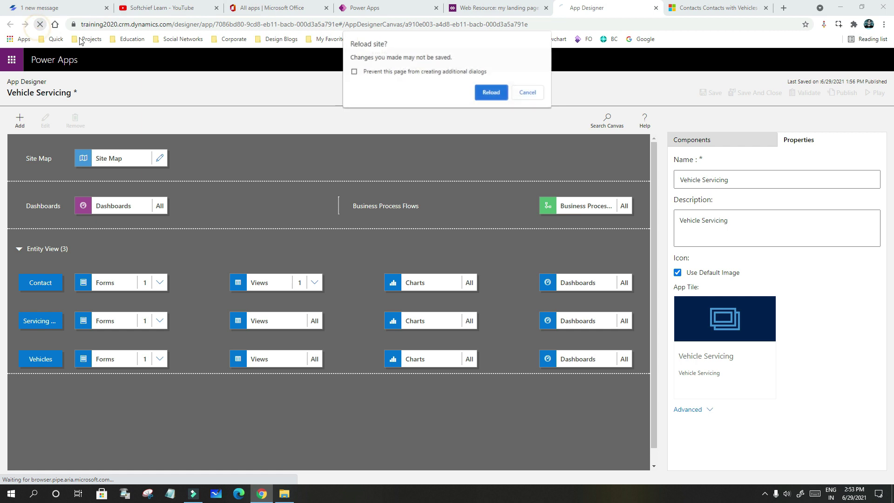
Set 'my landing page' as the app's welcome page in Advanced properties and save
left_click(499, 97)
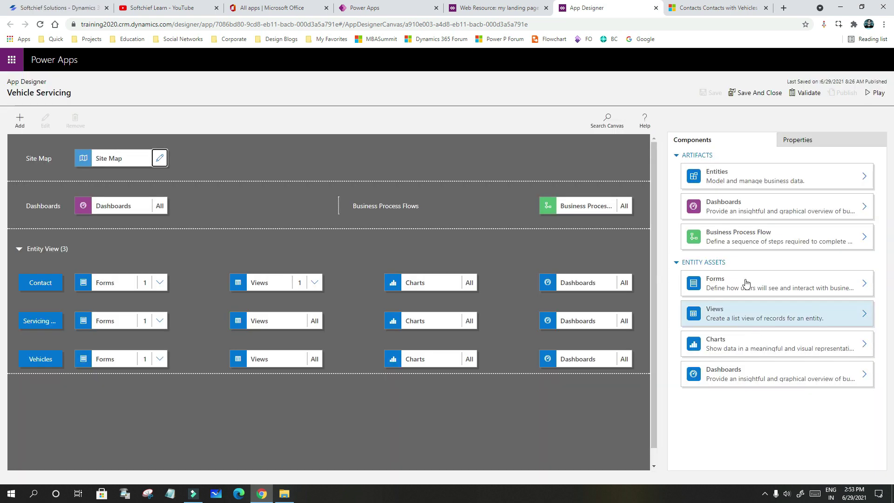
left_click(798, 141)
scroll(796, 314, "down", 2)
scroll(803, 332, "down", 1)
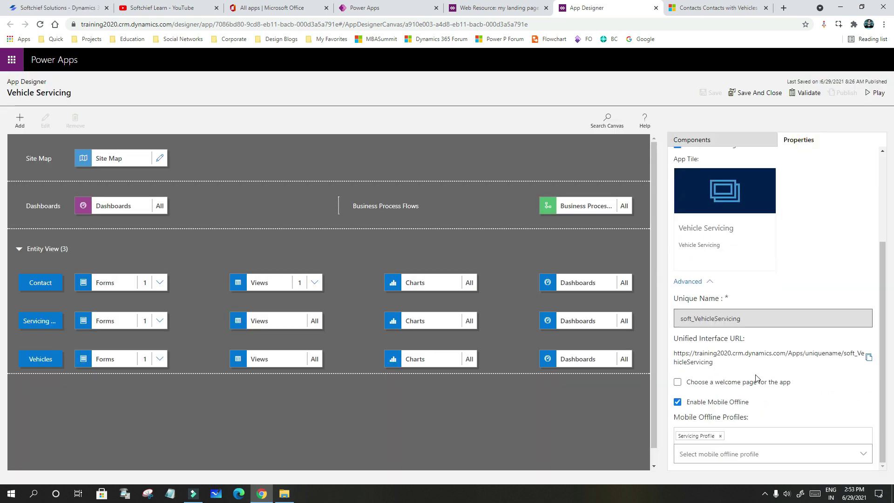
left_click(678, 383)
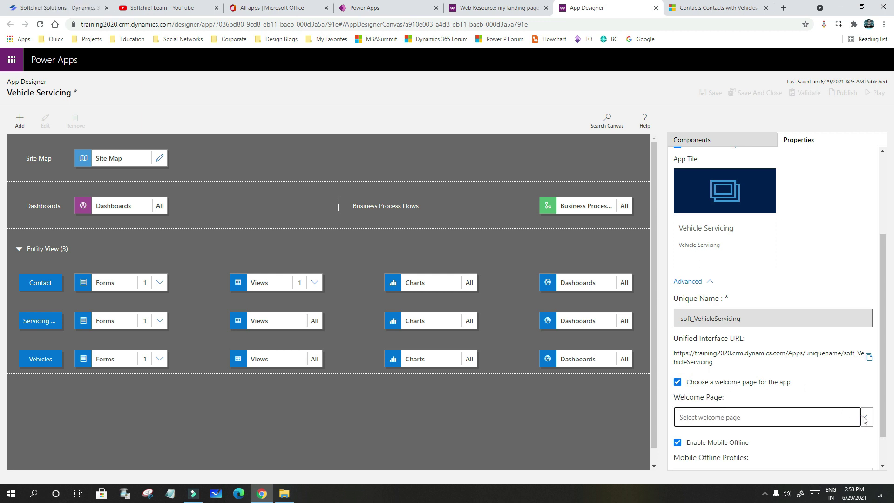
left_click(866, 431)
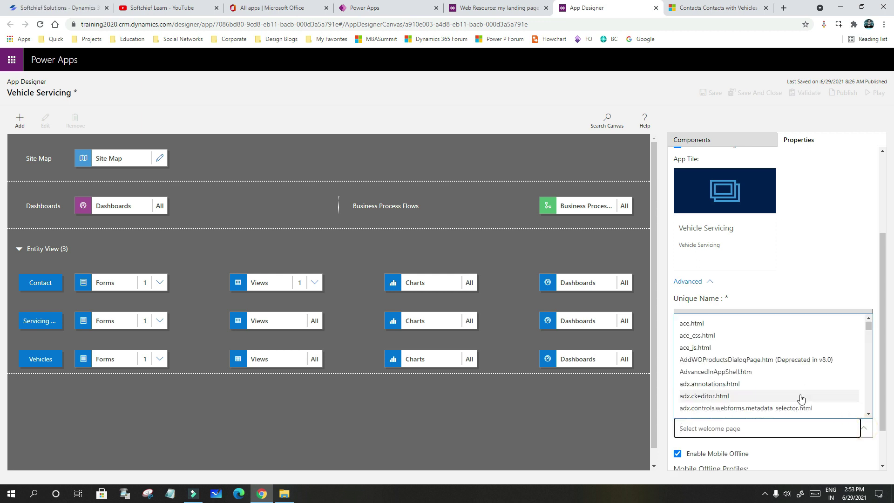
scroll(790, 365, "down", 1)
scroll(792, 368, "up", 1)
scroll(791, 368, "down", 3)
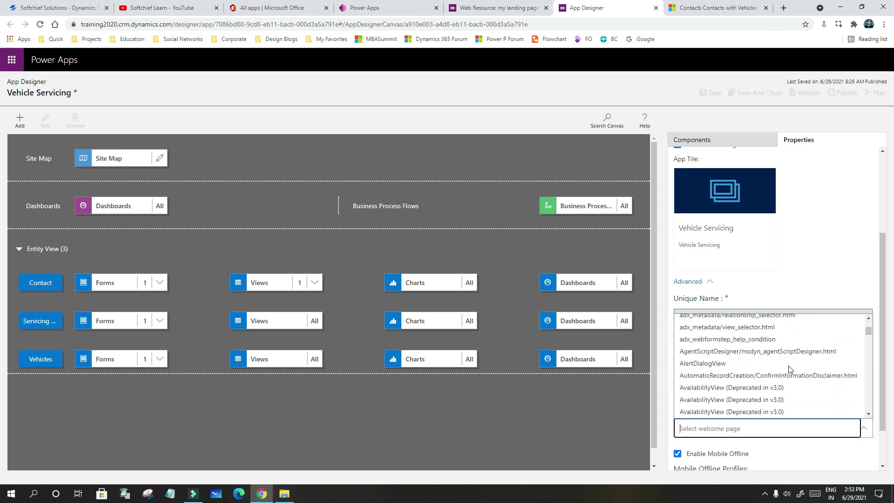
scroll(790, 367, "down", 3)
scroll(791, 368, "down", 3)
scroll(790, 369, "down", 3)
scroll(790, 369, "down", 3)
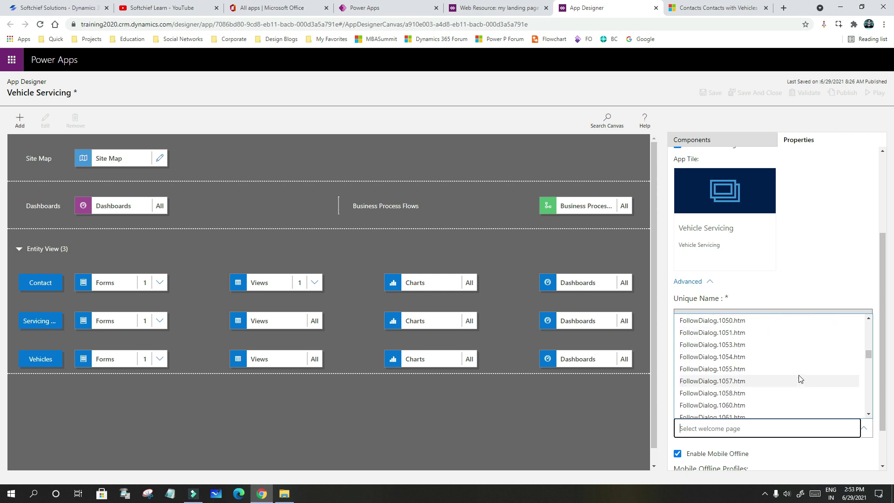
scroll(798, 376, "down", 3)
scroll(800, 377, "down", 3)
scroll(802, 383, "down", 3)
scroll(803, 387, "down", 3)
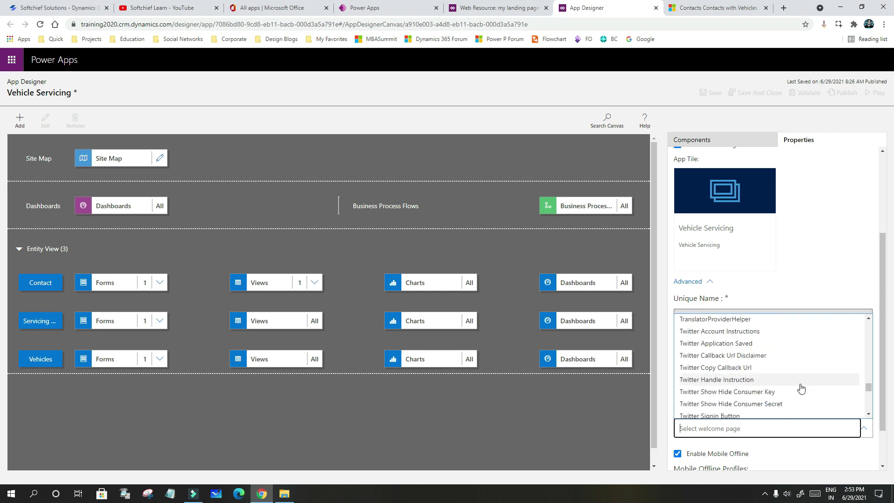
scroll(801, 387, "down", 3)
left_click(720, 428)
type("my")
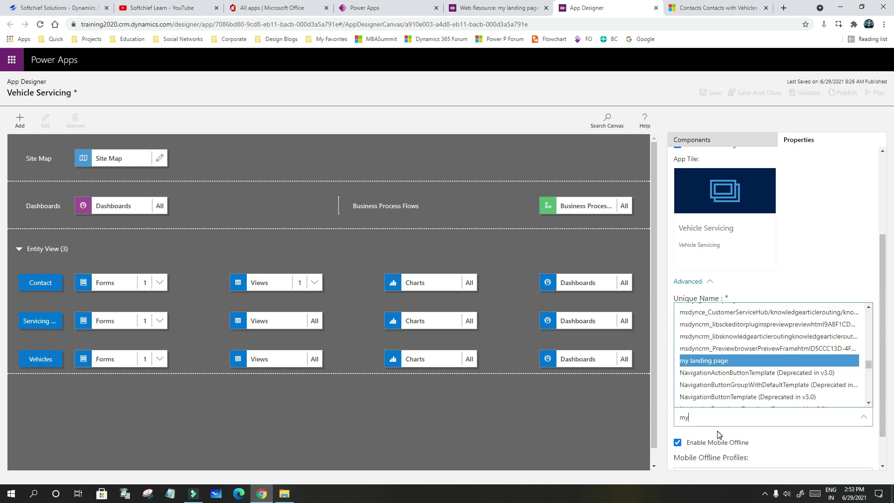
left_click(723, 362)
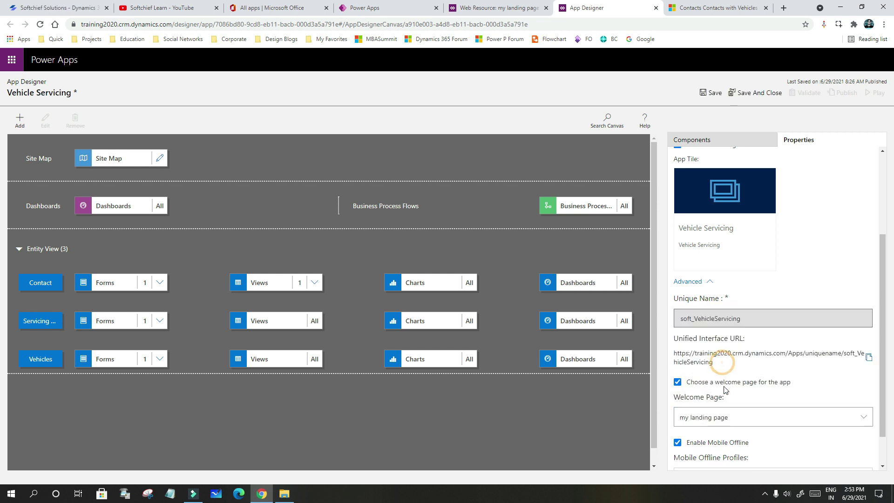
scroll(747, 420, "down", 1)
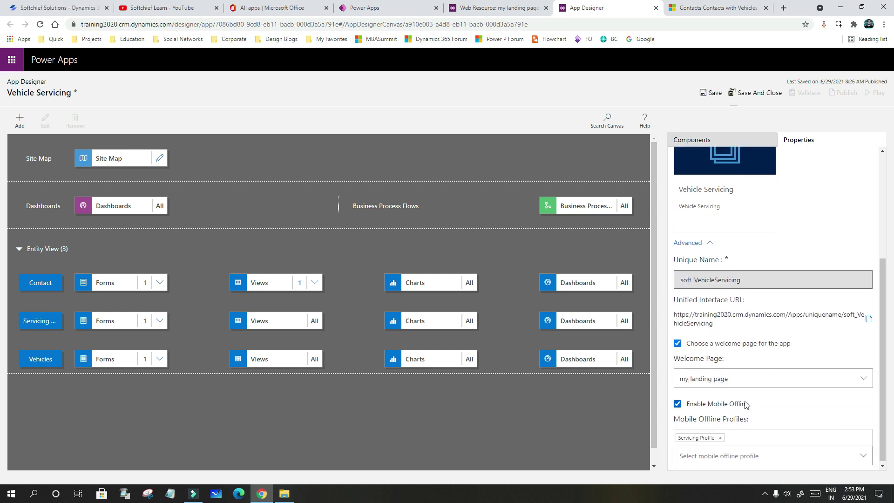
scroll(747, 413, "up", 3)
left_click(706, 92)
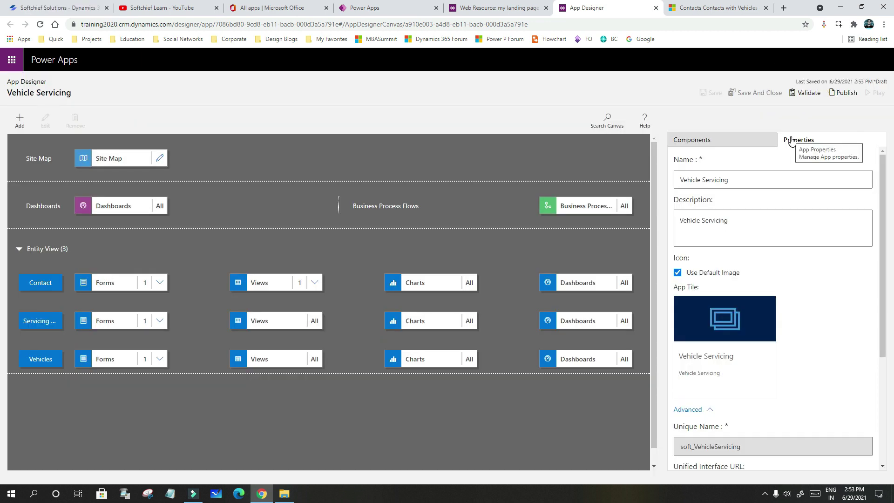
Publish the app, show its Service Booking App welcome screen, and inspect the description text
left_click(841, 93)
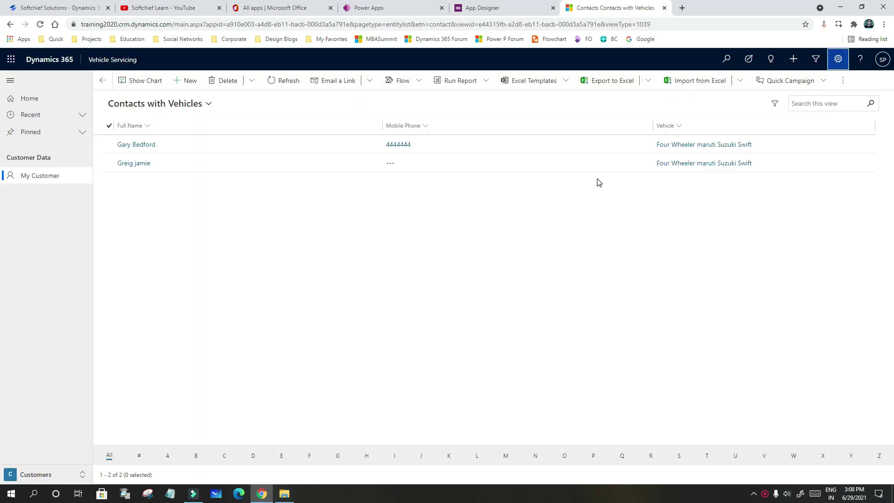
left_click(838, 59)
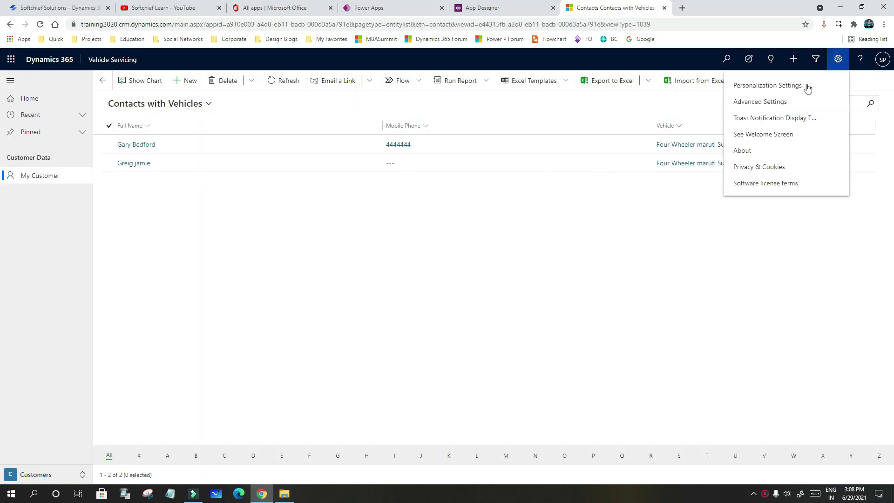
left_click(776, 140)
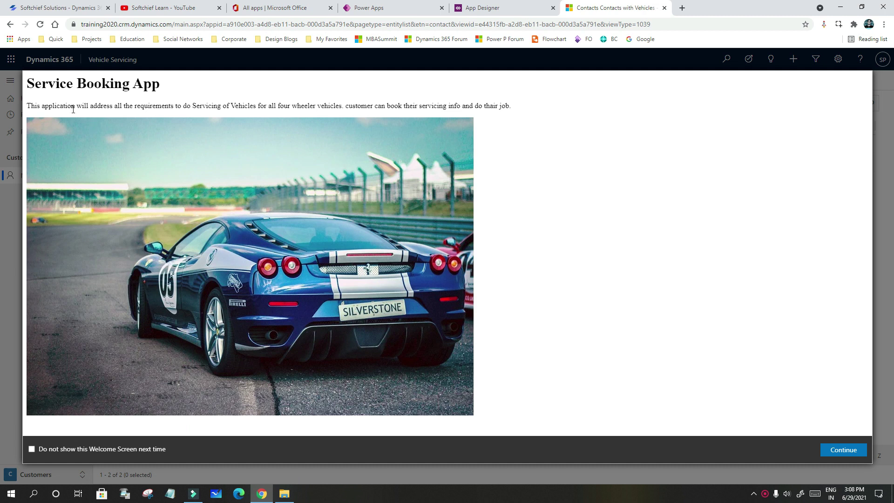
left_click_drag(49, 105, 412, 105)
left_click_drag(504, 105, 49, 104)
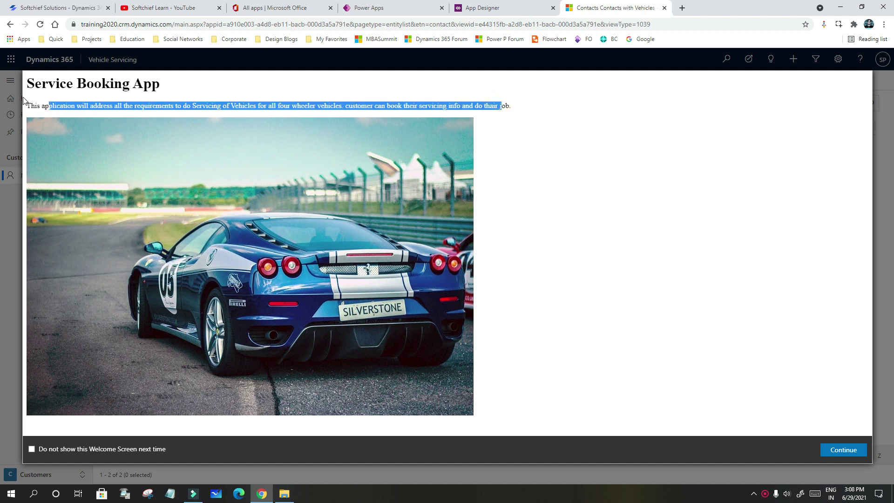
left_click(25, 102)
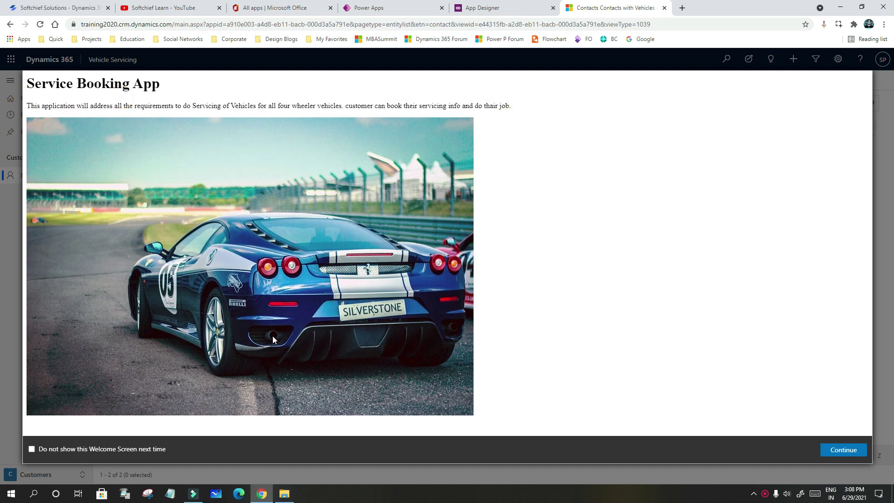
Tick 'Do not show this Welcome Screen next time', continue, then reopen and dismiss it
left_click(40, 452)
left_click(844, 453)
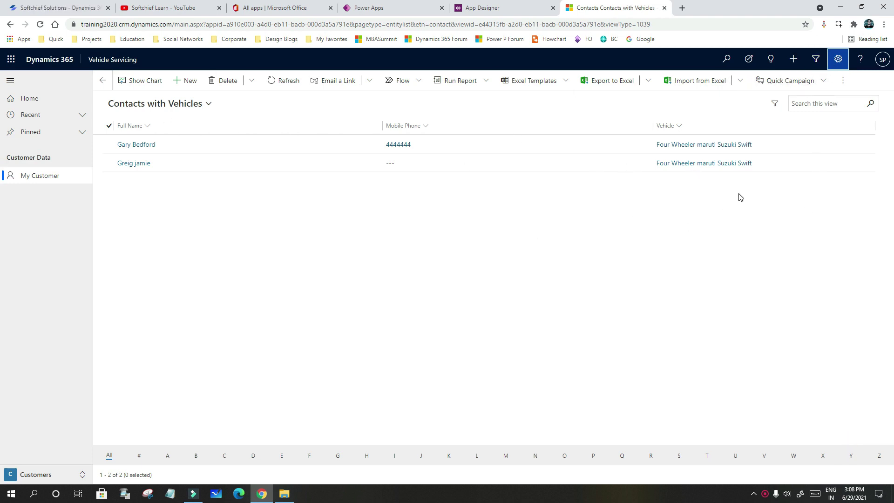
left_click(836, 61)
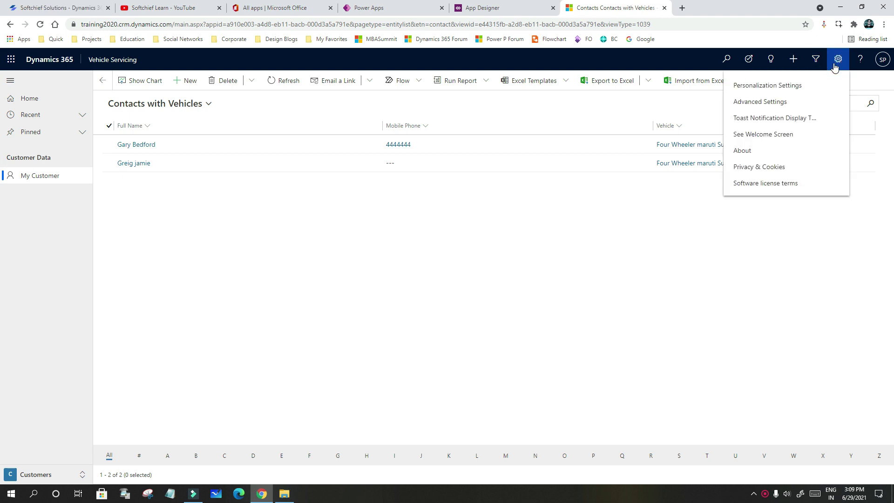
left_click(746, 135)
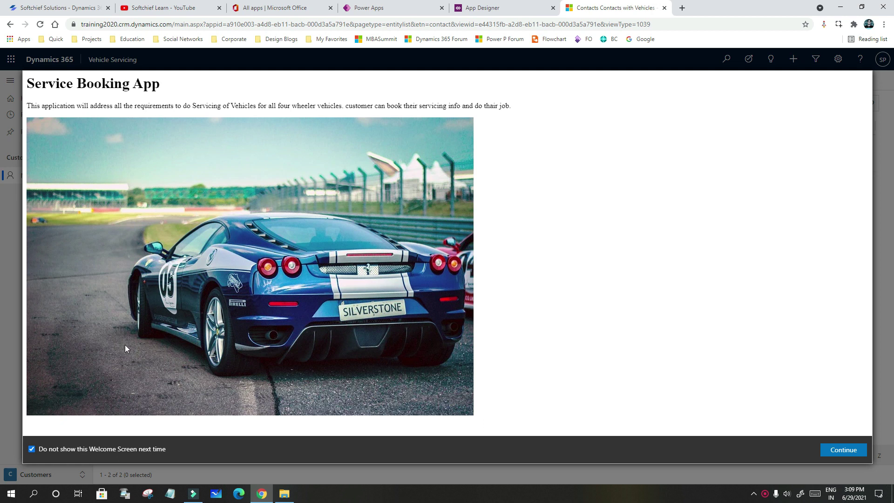
left_click(838, 450)
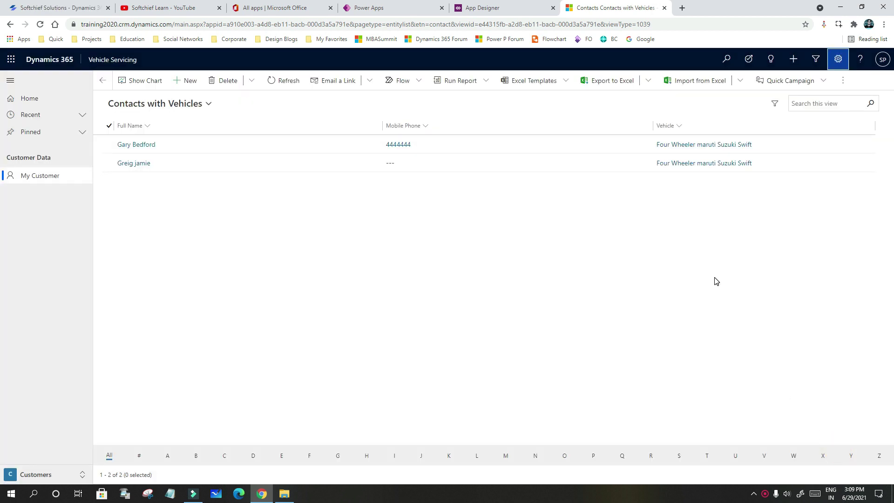